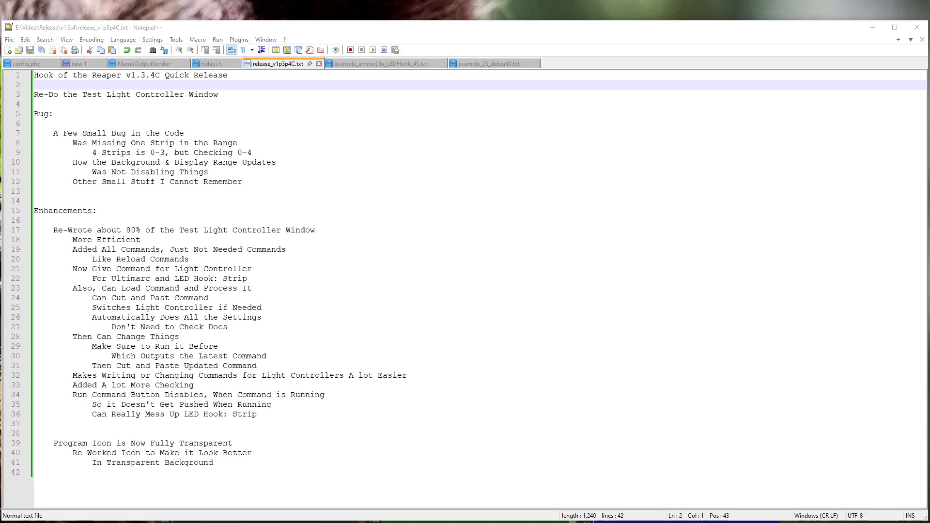
Open Hook of the Reaper's Test Light Controller window and go through Flash_Regular's Time On, Time Off and Number of Flashes fields.
drag(309, 142, 315, 95)
click(314, 104)
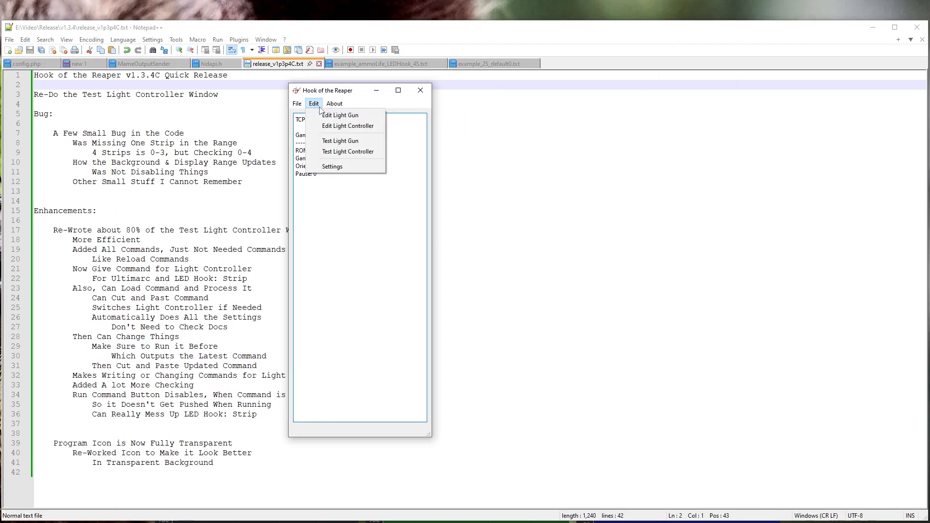
click(334, 154)
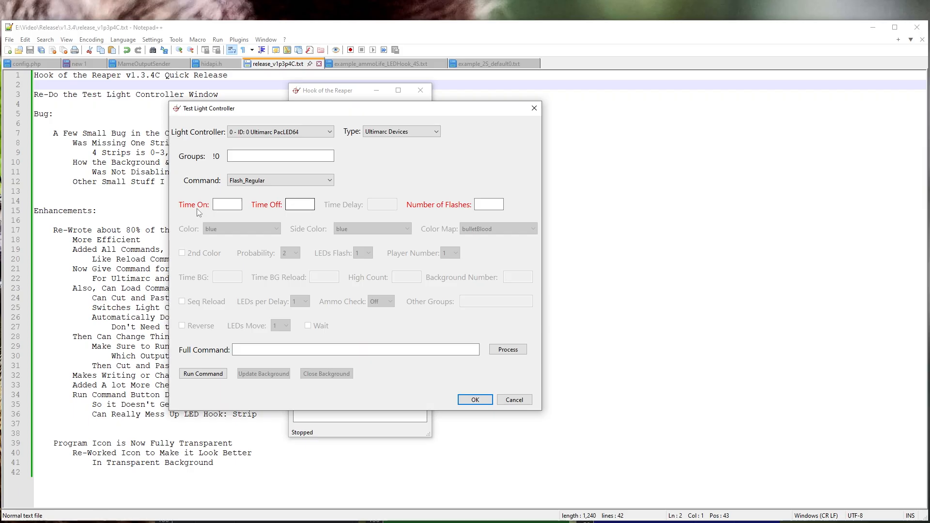
click(239, 206)
click(300, 205)
key(Tab)
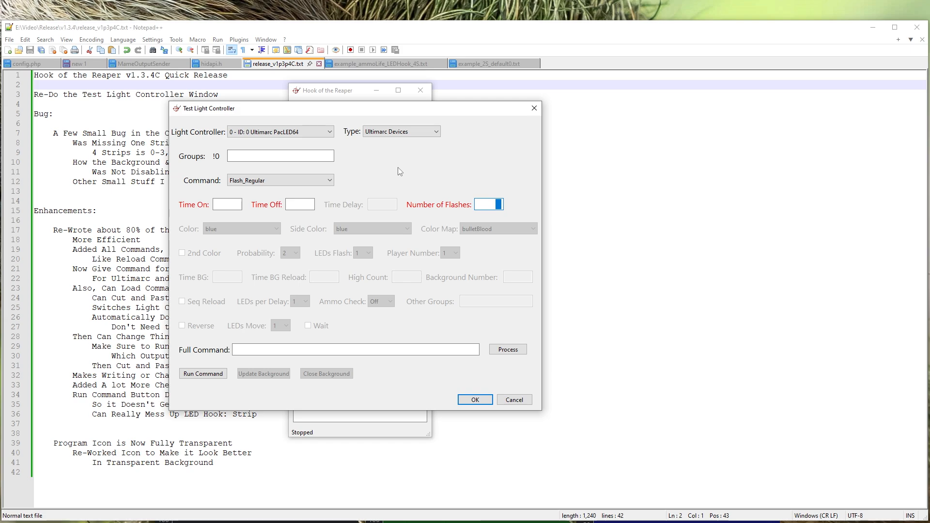
Cycle through the Ultimarc commands up to Background_RGB, examining which parameters each one requires.
click(246, 181)
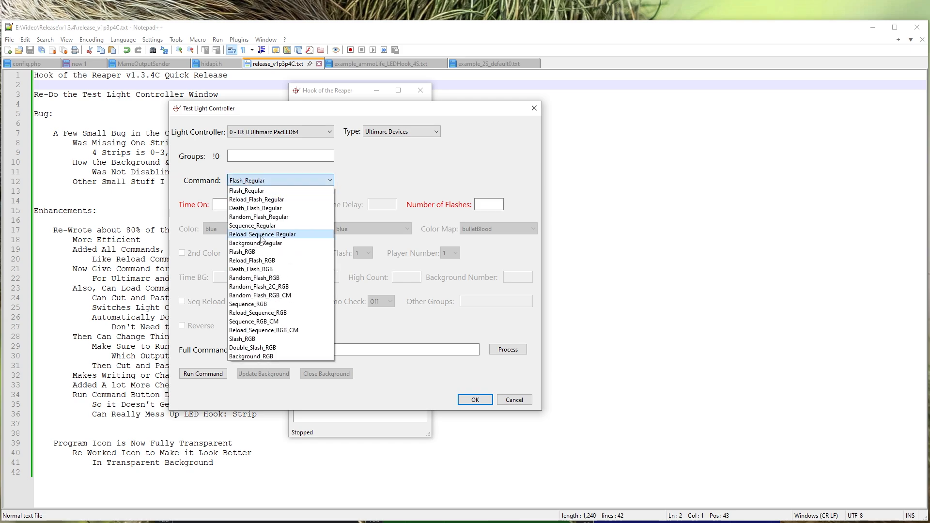
click(259, 252)
click(266, 183)
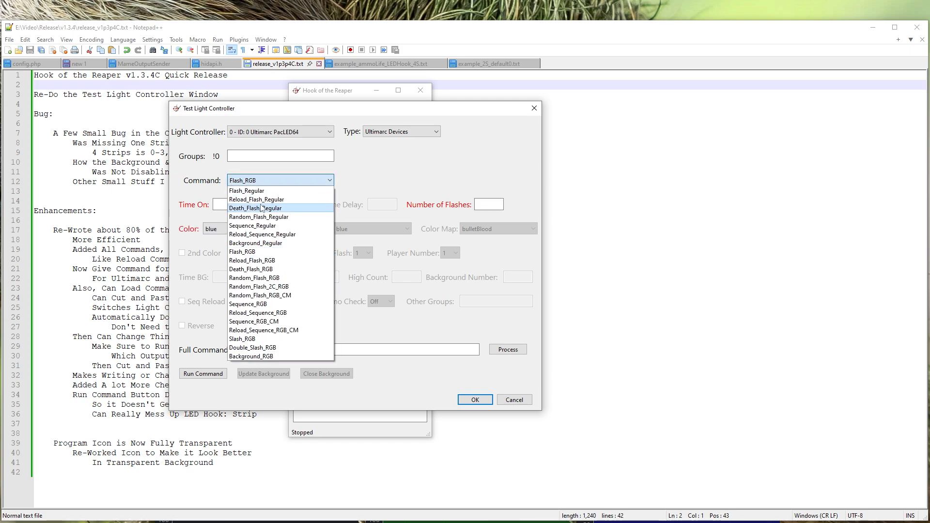
click(261, 207)
key(Down)
key(Down)
key(Down)
key(Down)
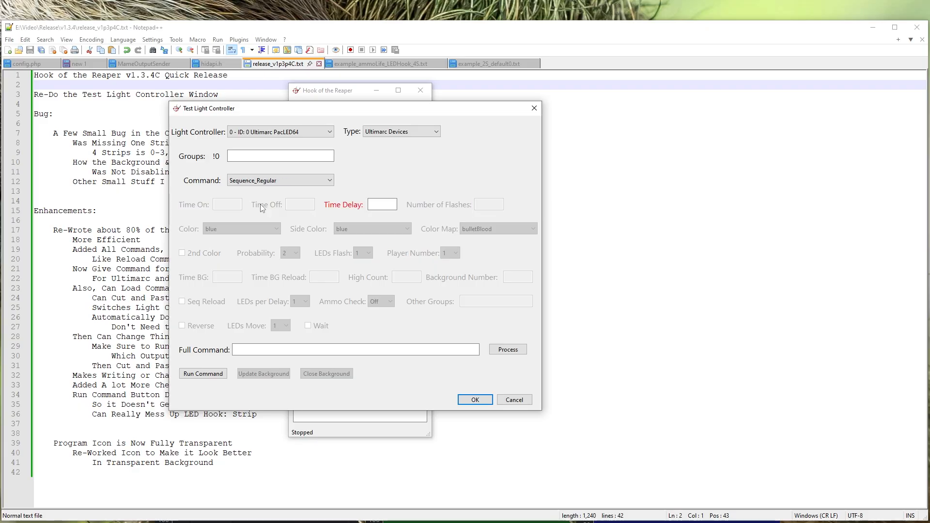
key(Down)
key(Down)
key(Down)
key(Down)
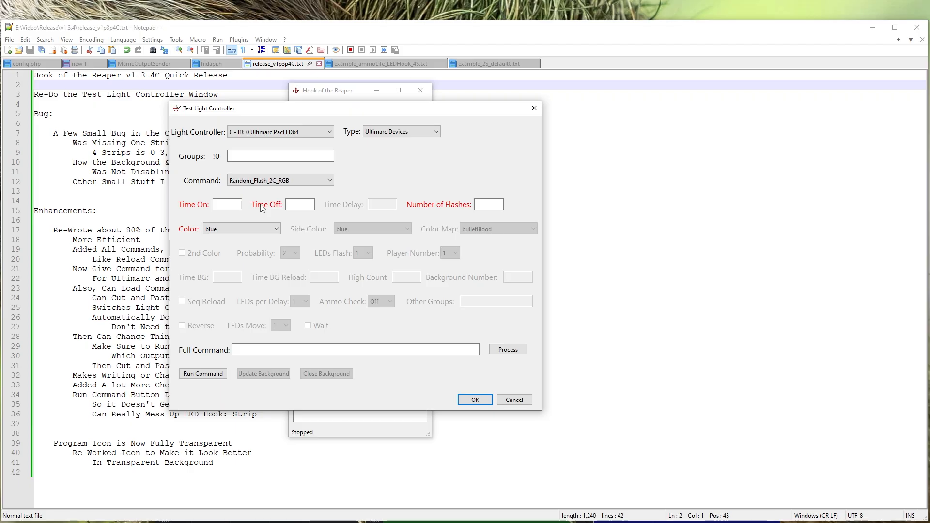
key(Down)
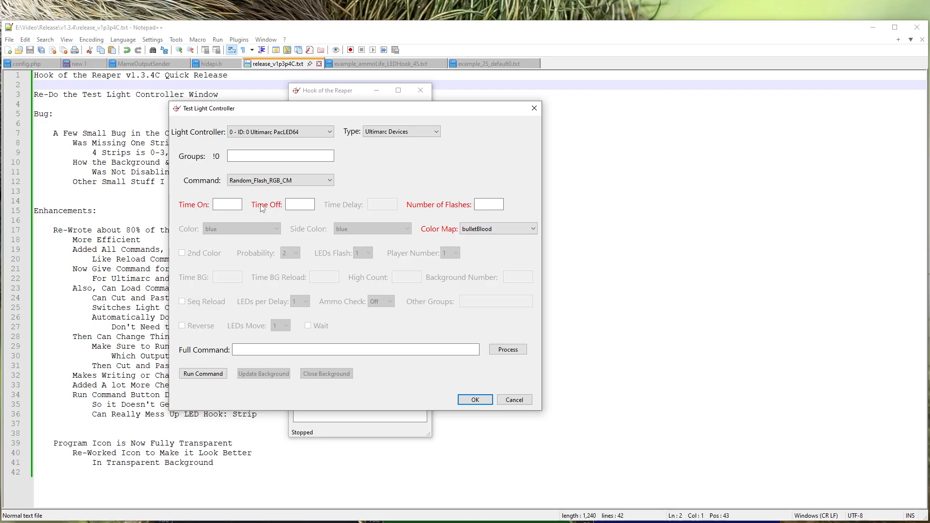
key(Down)
key(Down)
key(Down)
key(Down)
key(Down)
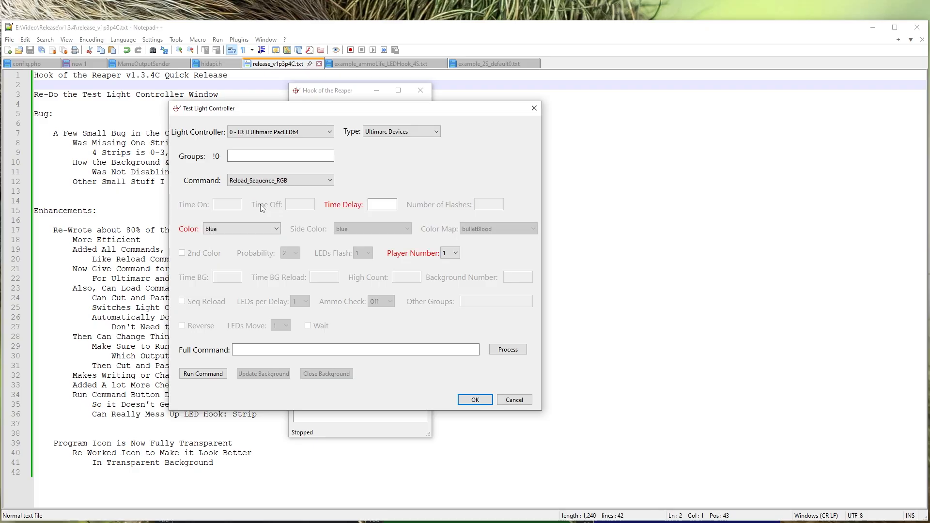
key(Down)
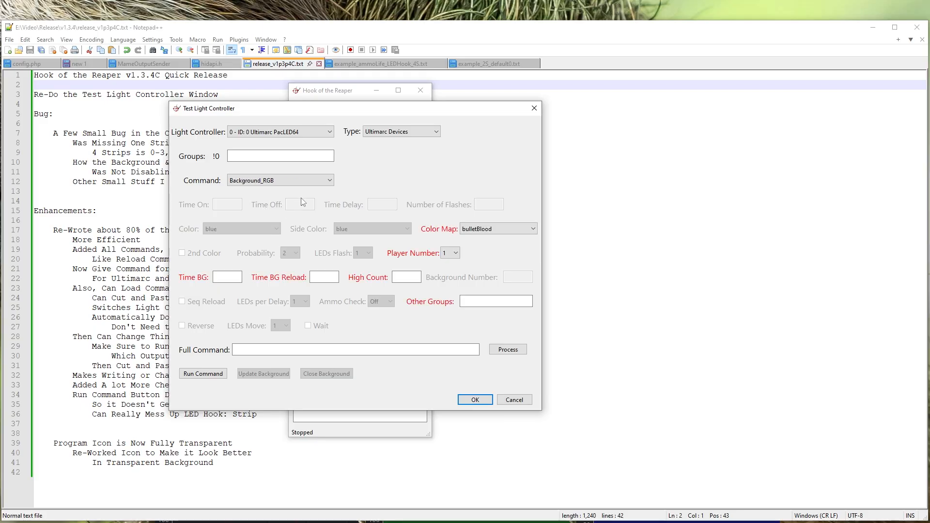
Alternate between Flash_Regular and Reload_Flash_Regular to compare their required parameters, including the player number choices.
click(293, 181)
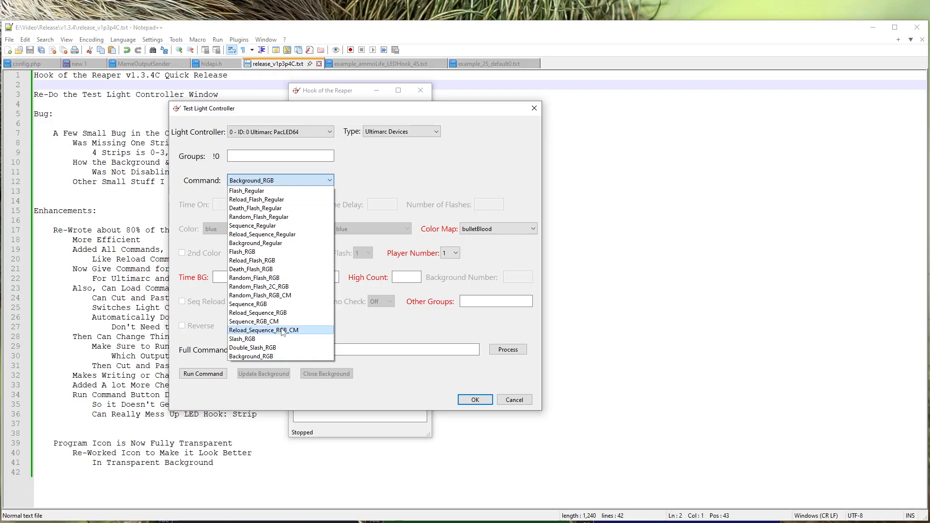
click(283, 200)
click(276, 180)
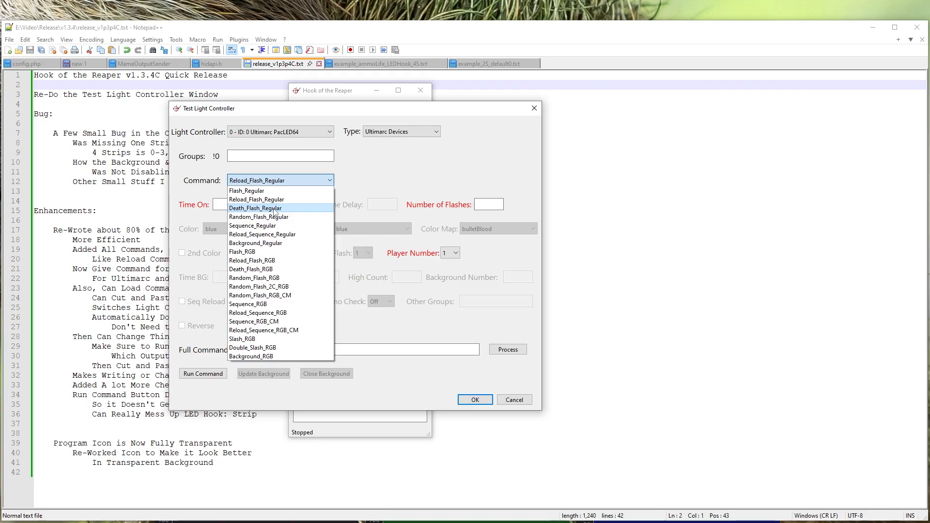
click(249, 191)
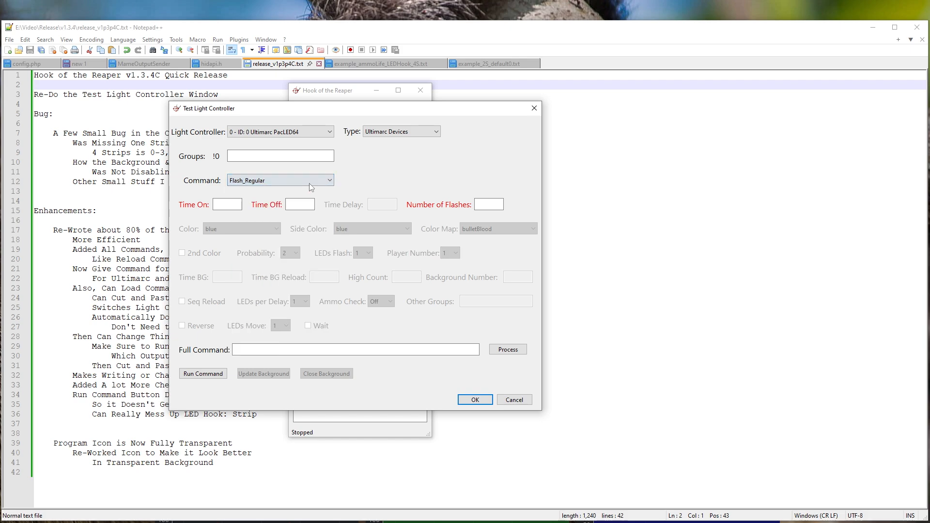
key(Down)
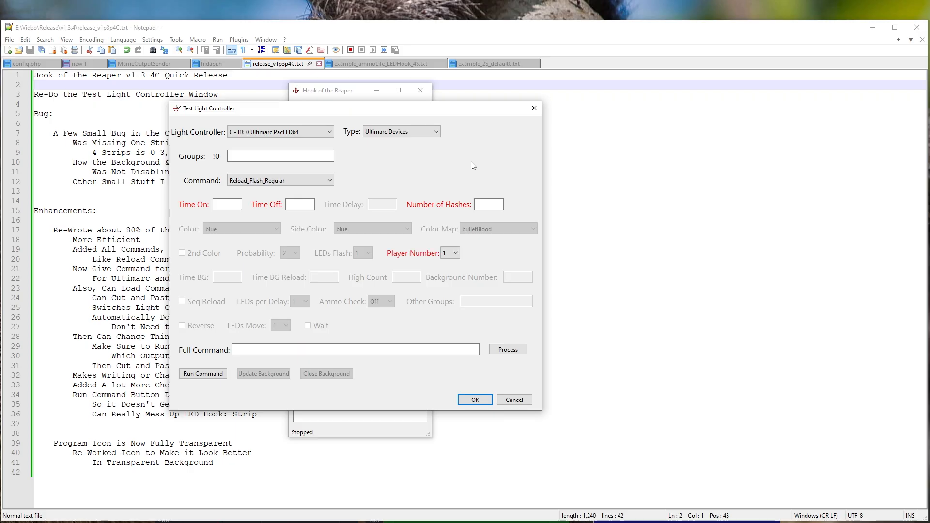
key(Up)
key(Down)
key(Up)
key(Down)
click(457, 257)
click(408, 171)
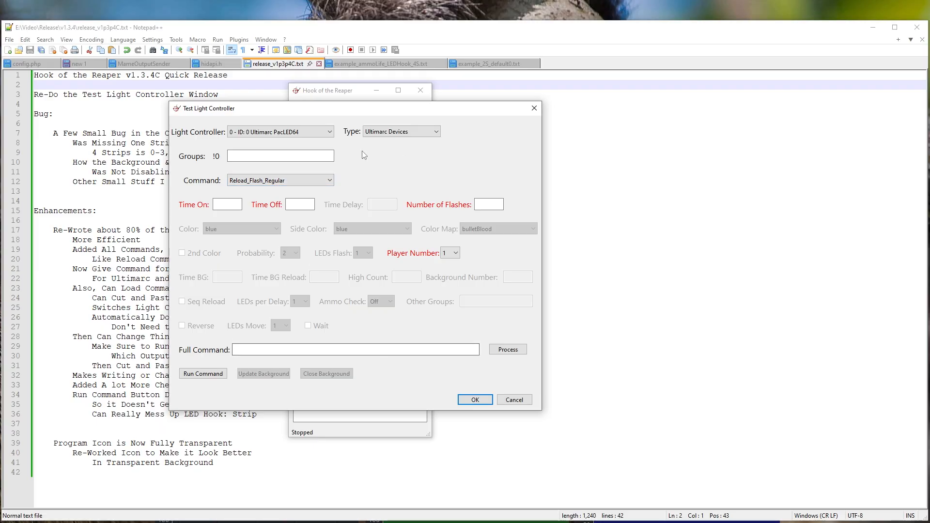
Choose the Flash_Regular command for the Ultimarc PacLED64 and set its group to 9.
click(266, 180)
click(260, 188)
click(276, 156)
text(9)
Set Time On to 500, Time Off to 500 and Number of Flashes to 1, and run the Flash_Regular command.
click(232, 208)
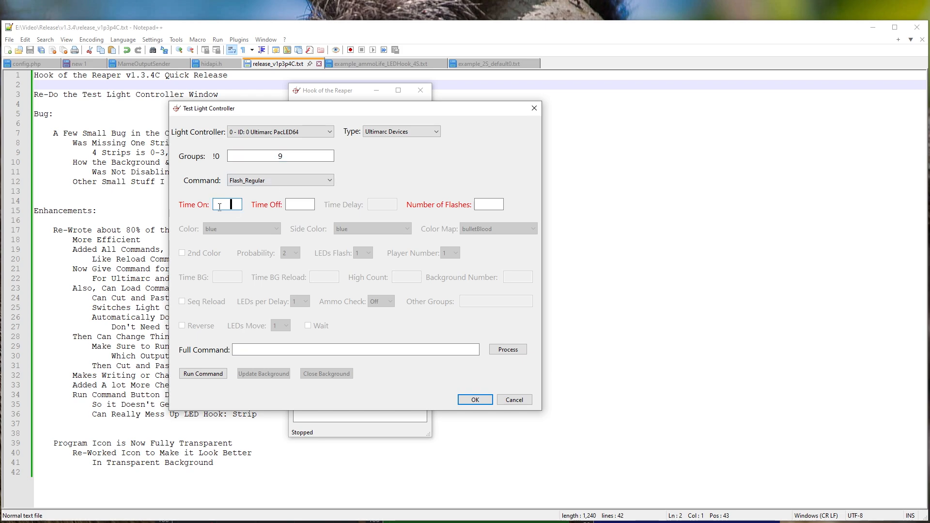
text(500)
key(Tab)
text(500)
key(Tab)
text(1)
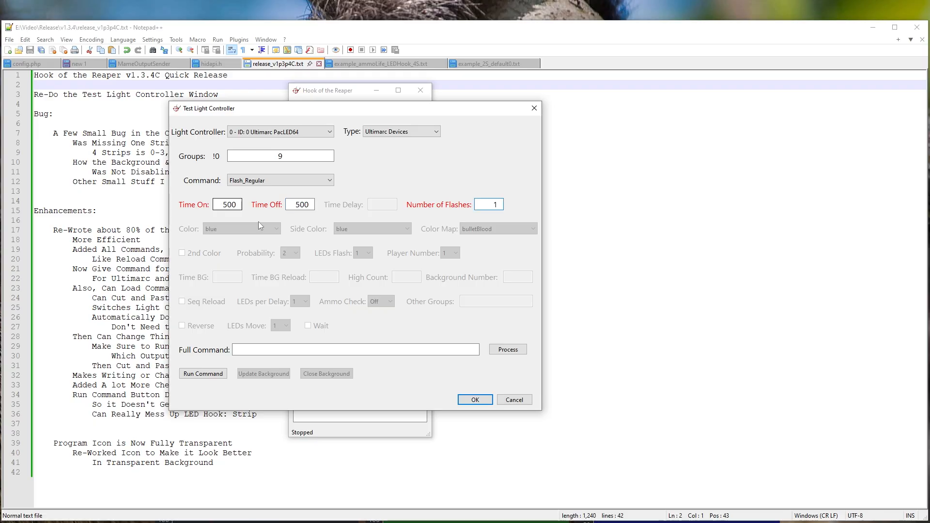
click(197, 376)
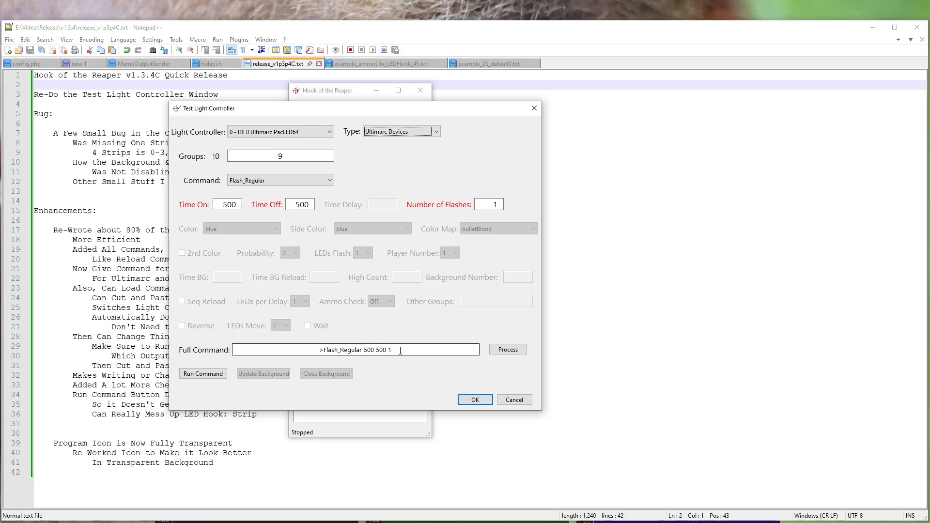
Change Time On to 600, rerun the Flash_Regular command and select the whole generated command text.
click(229, 204)
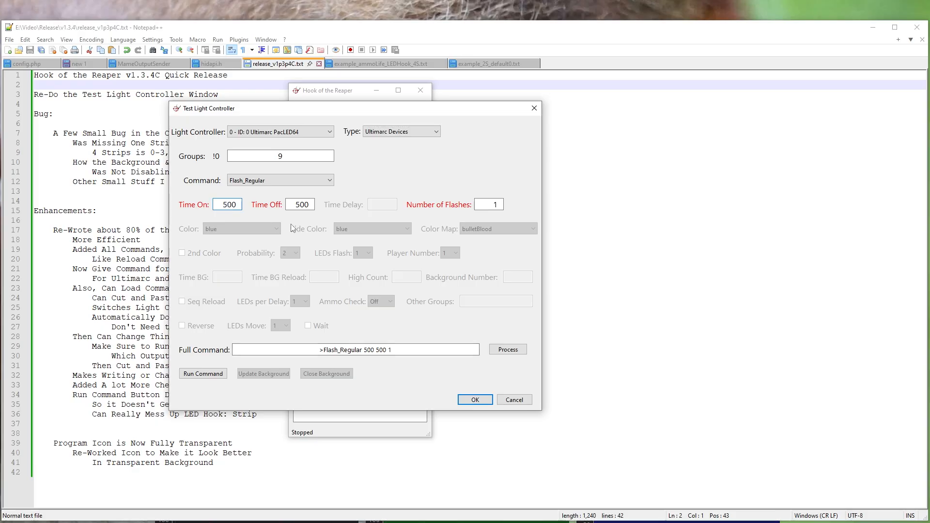
key(BackSpace)
text(6)
click(199, 375)
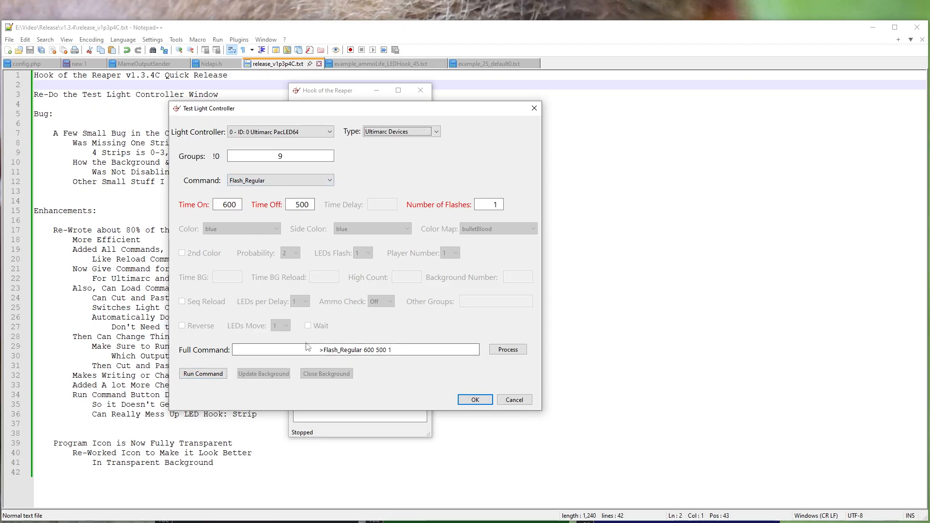
drag(288, 350, 466, 366)
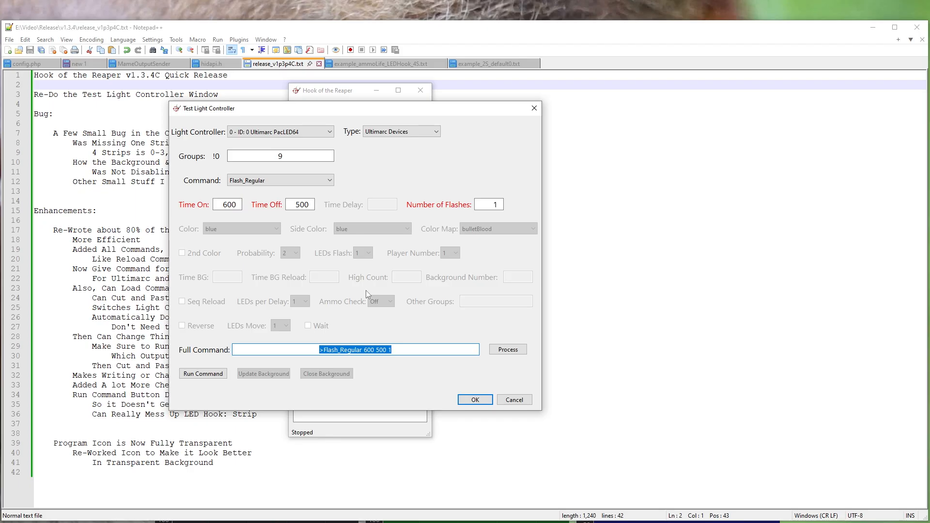
Switch the controller type to LED Hook - Strip and set the strip number to 0.
click(387, 131)
click(388, 151)
click(328, 160)
key(BackSpace)
text(0)
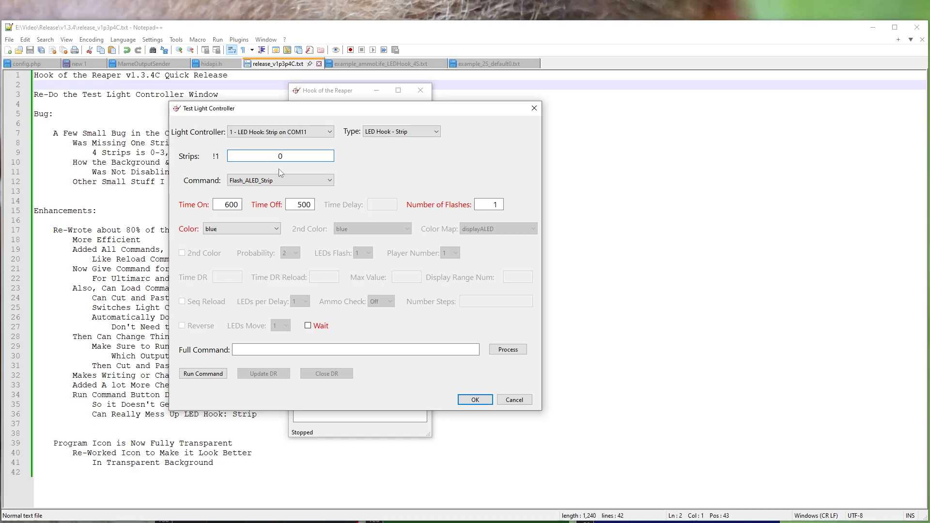
Set the flash color to red and run the Flash_ALED_Strip command.
click(247, 229)
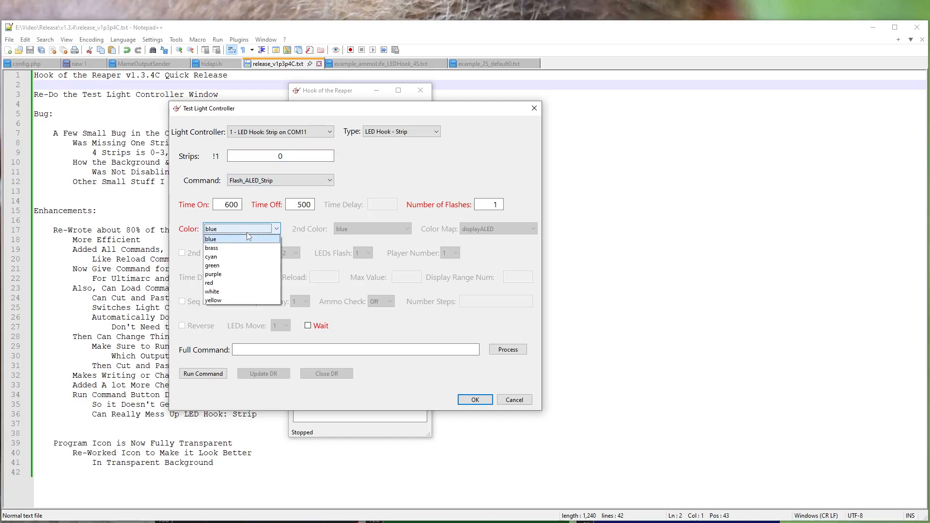
click(231, 283)
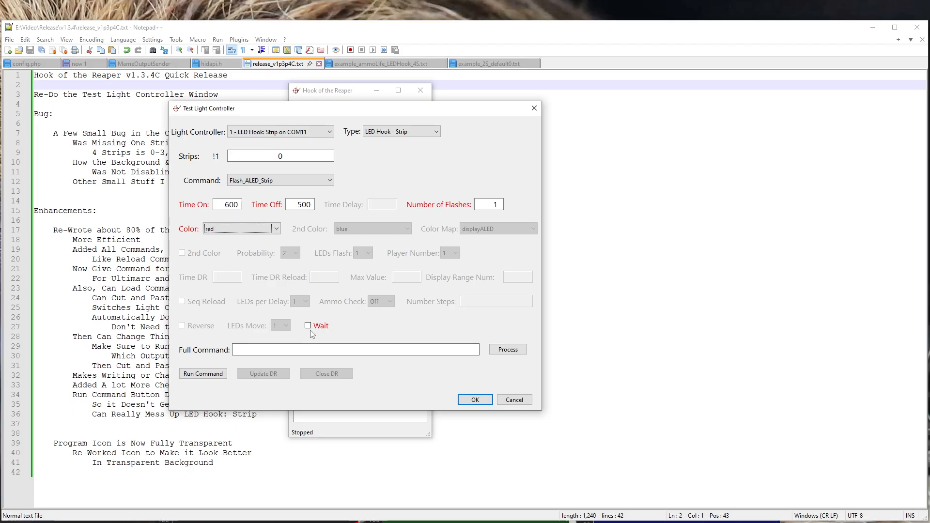
click(208, 375)
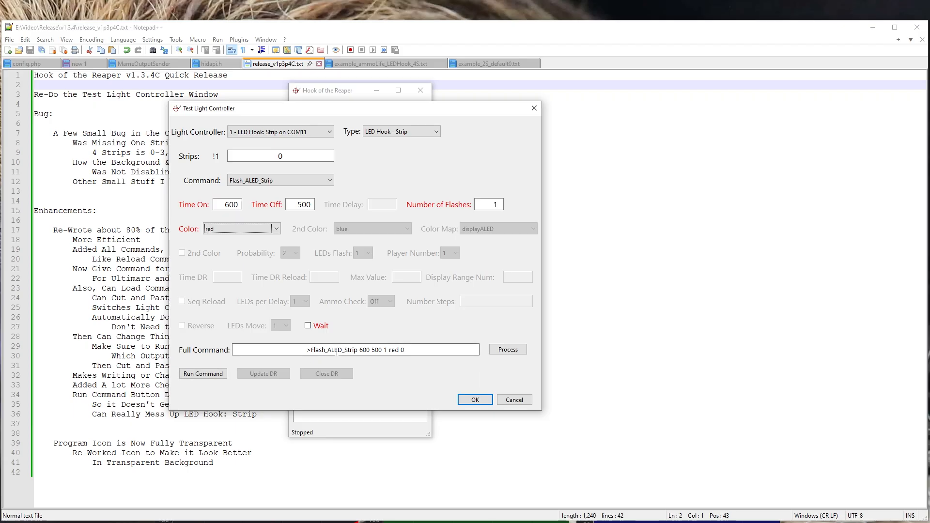
Enable Wait, rerun the Flash_ALED_Strip command and select the wait value in the generated command.
click(308, 326)
click(213, 374)
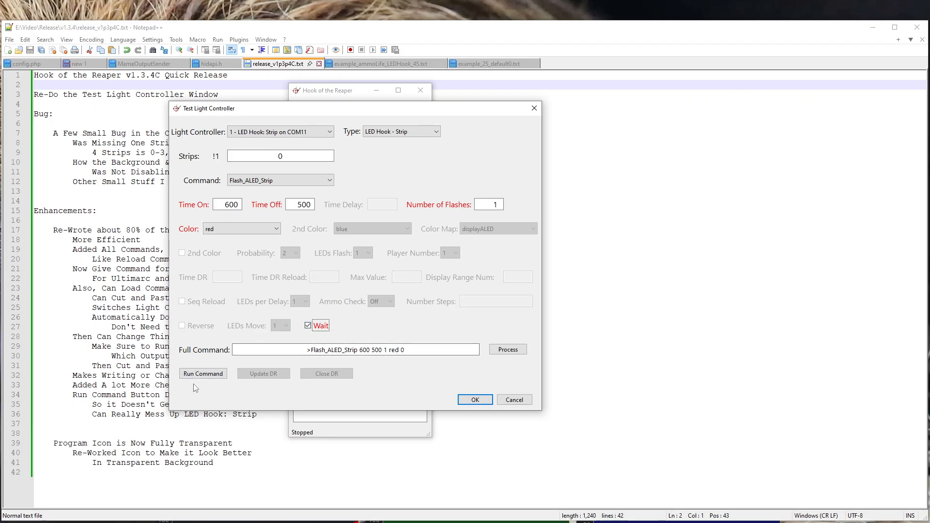
double_click(402, 350)
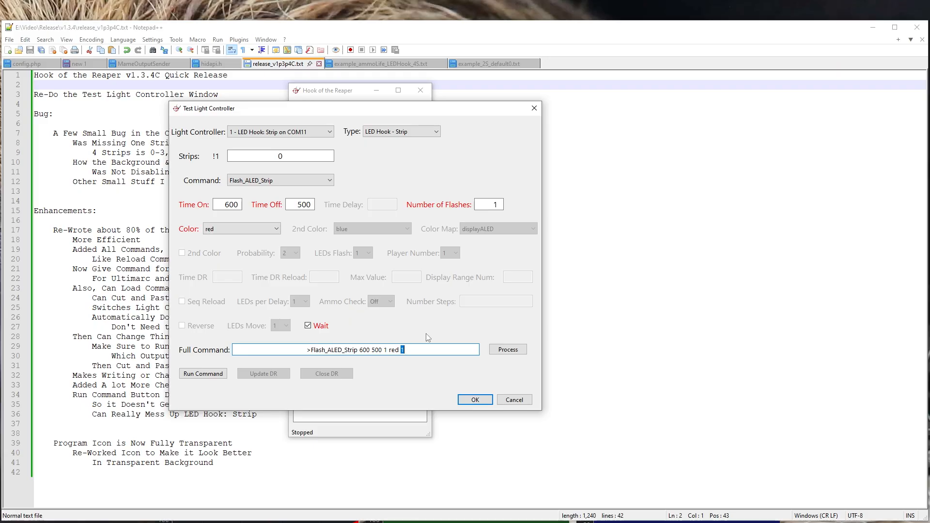
Switch the command to Reload_Flash_ALED_Strip, run it and inspect the last parameters of the generated command.
click(241, 181)
click(244, 199)
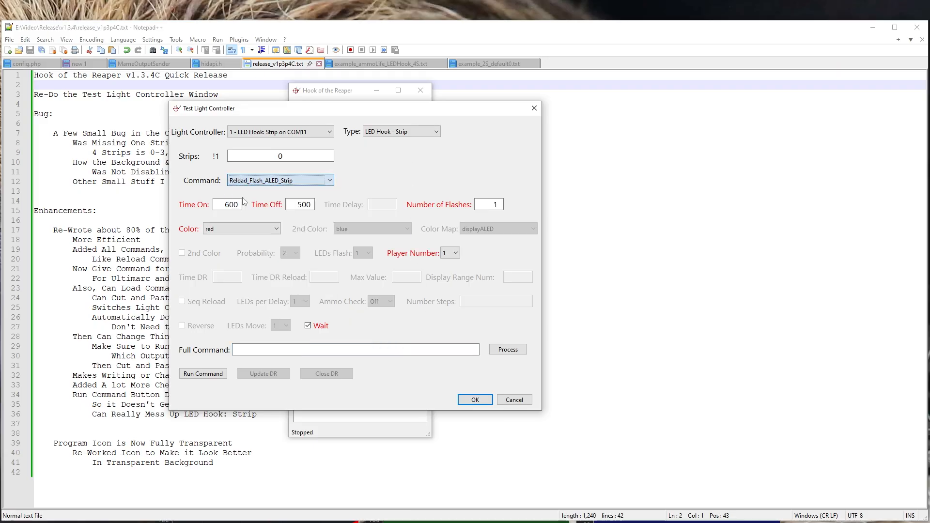
click(202, 374)
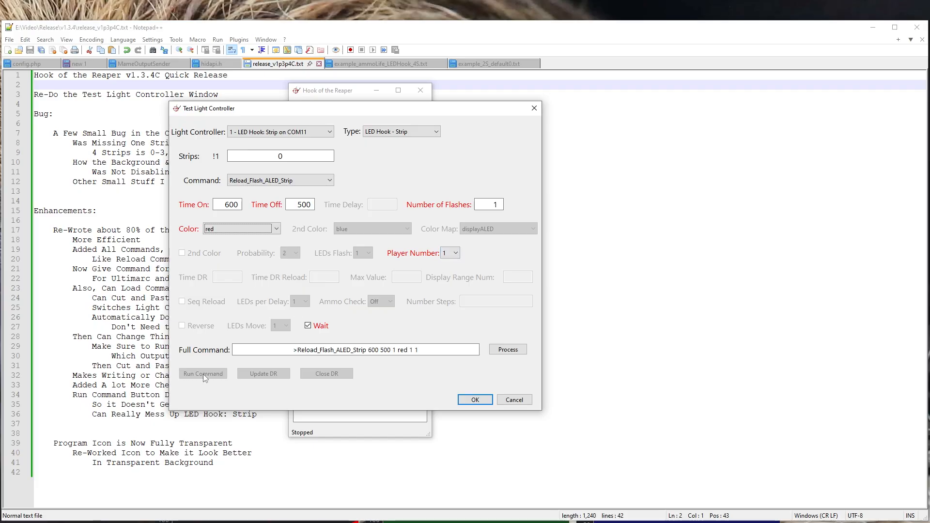
double_click(305, 351)
double_click(416, 350)
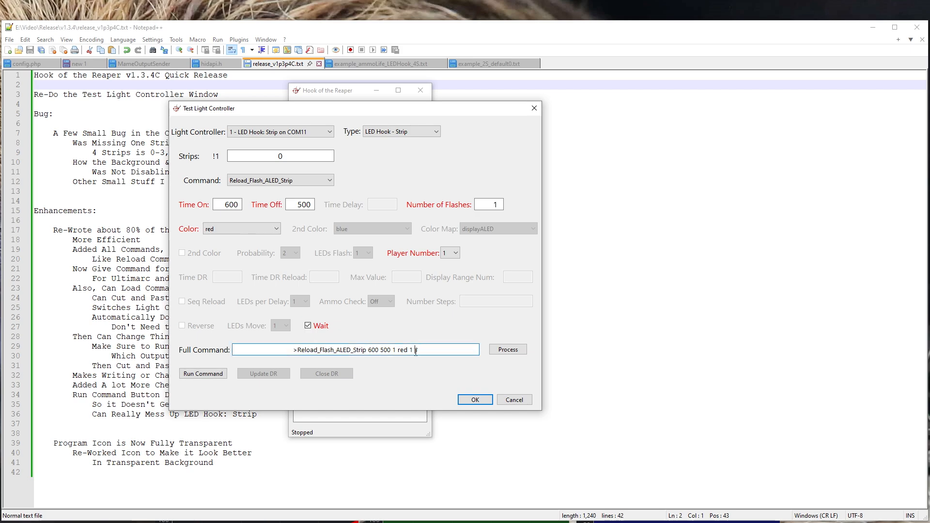
Set the player number to 4, run the reload flash command and select the player value in the generated command.
click(455, 253)
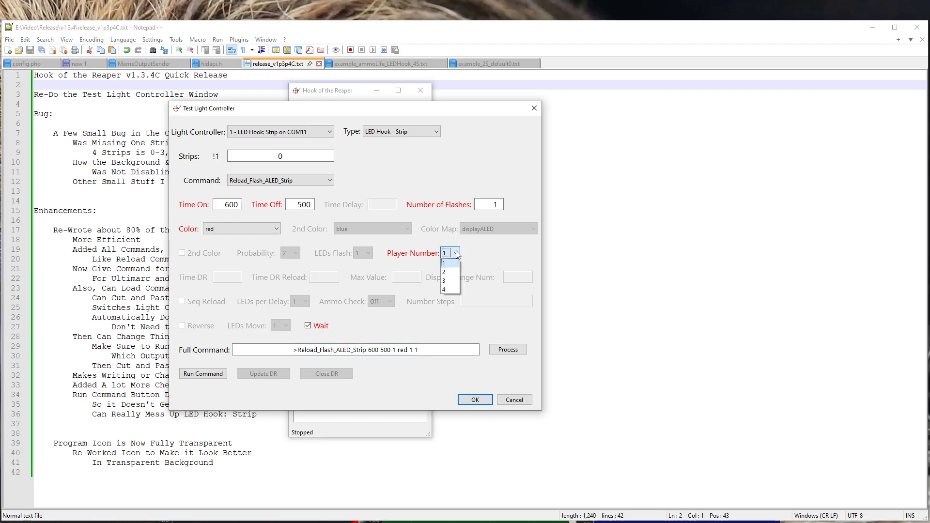
click(449, 291)
click(203, 374)
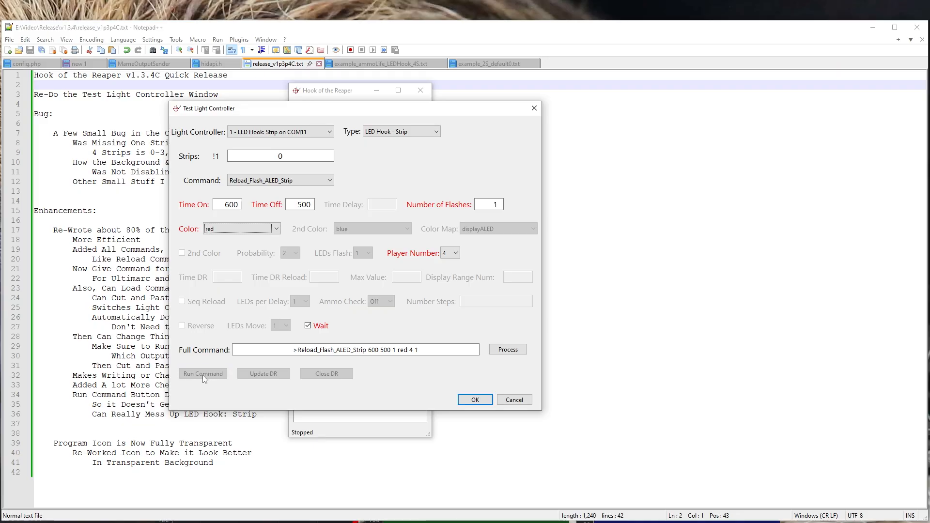
double_click(411, 350)
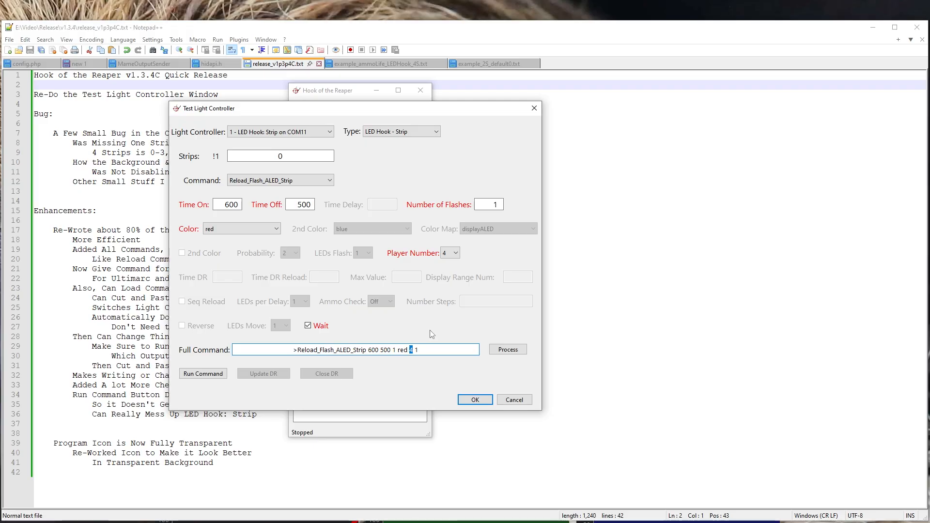
Set the player number back to 1 and rerun the Reload_Flash_ALED_Strip command.
click(450, 253)
click(444, 263)
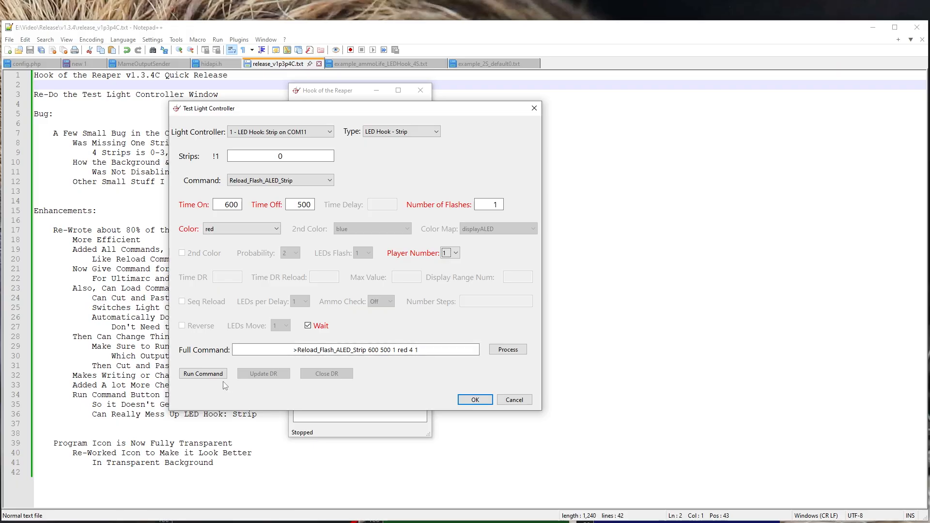
click(210, 377)
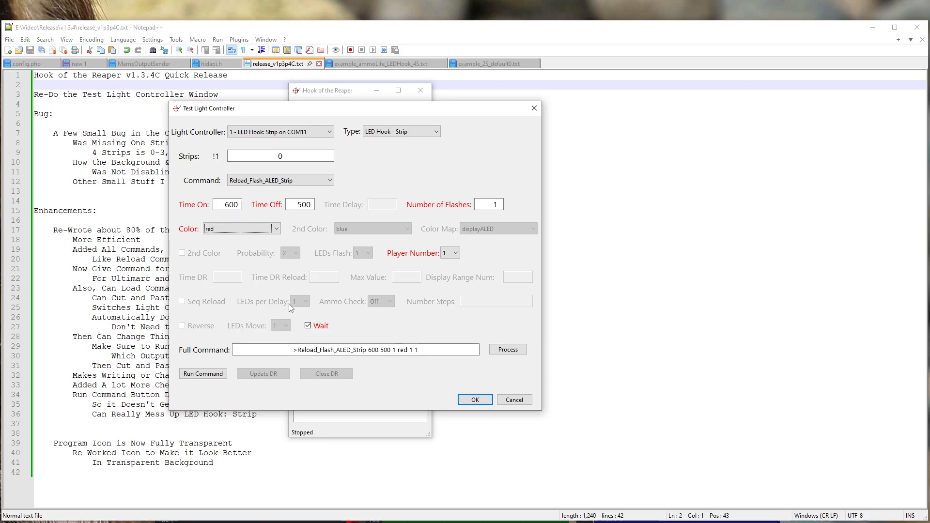
Switch to example_2S_default0.txt in Notepad++ and copy the Player 1 Random_Flash_ALED_Strip 5 80 40 1 white 0 command.
click(447, 48)
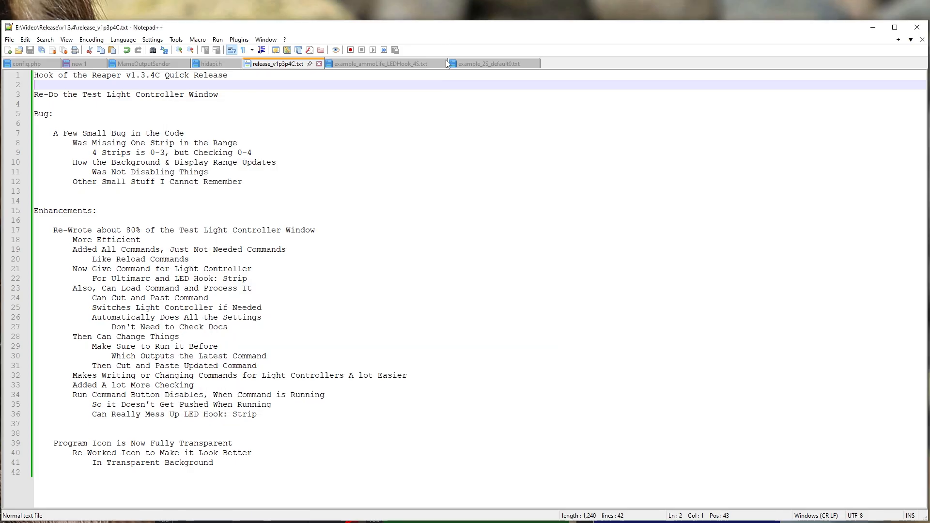
click(498, 62)
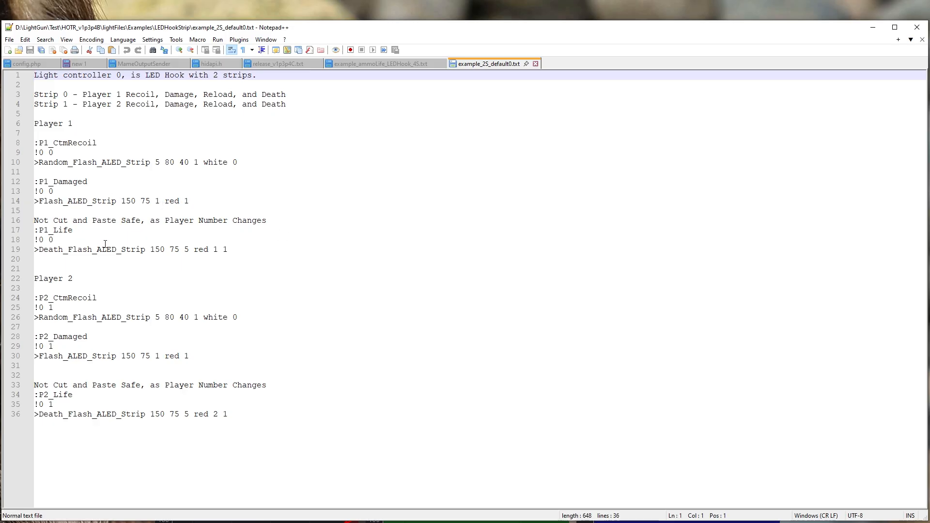
drag(35, 162, 250, 160)
key(ctrl+c)
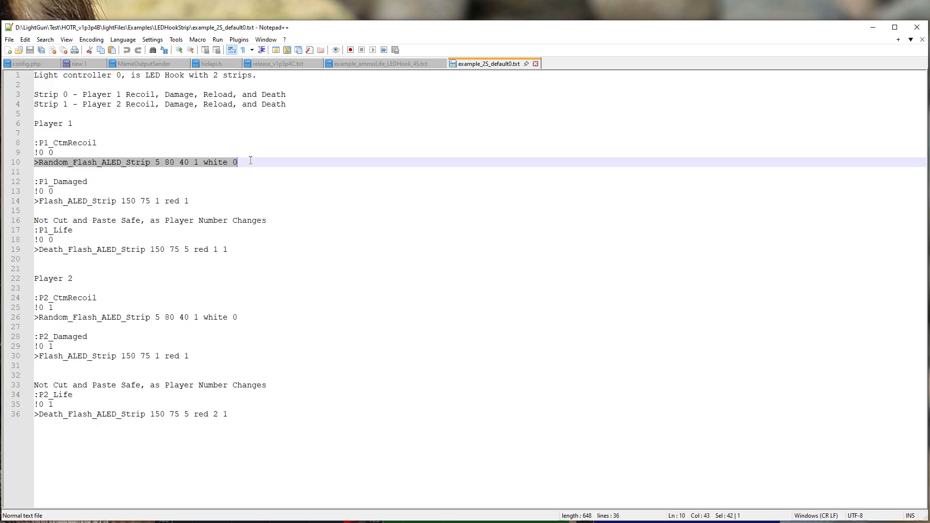
Return to the Test Light Controller window, replace the full command with the copied Random_Flash_ALED_Strip line and process it.
key(alt+Tab)
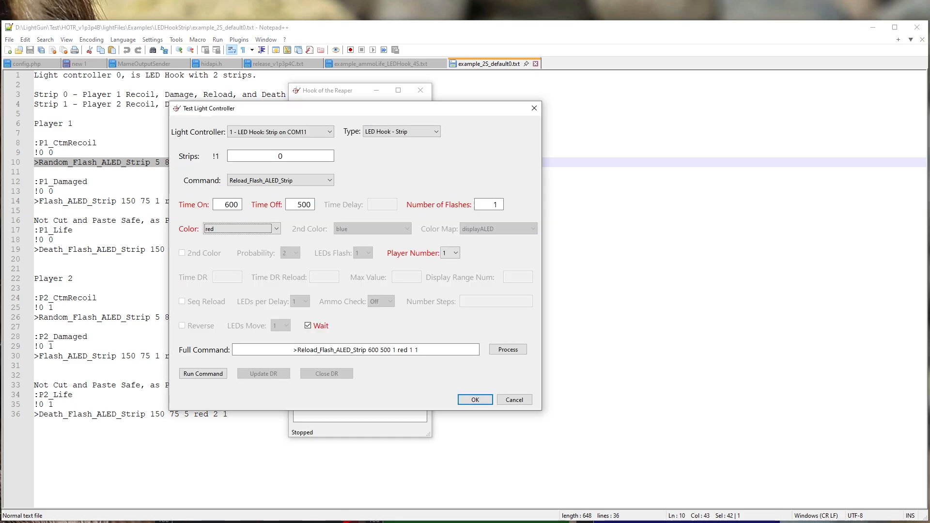
drag(293, 350, 423, 351)
key(ctrl+v)
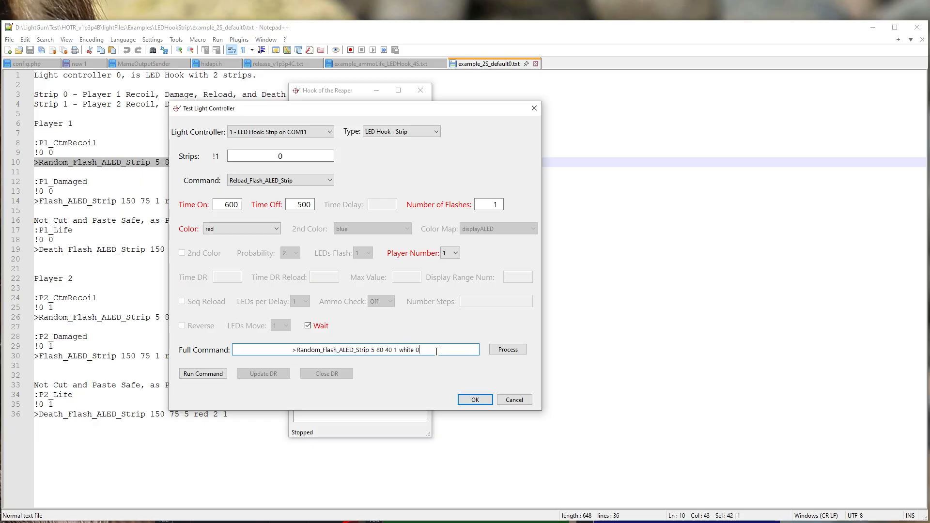
click(501, 353)
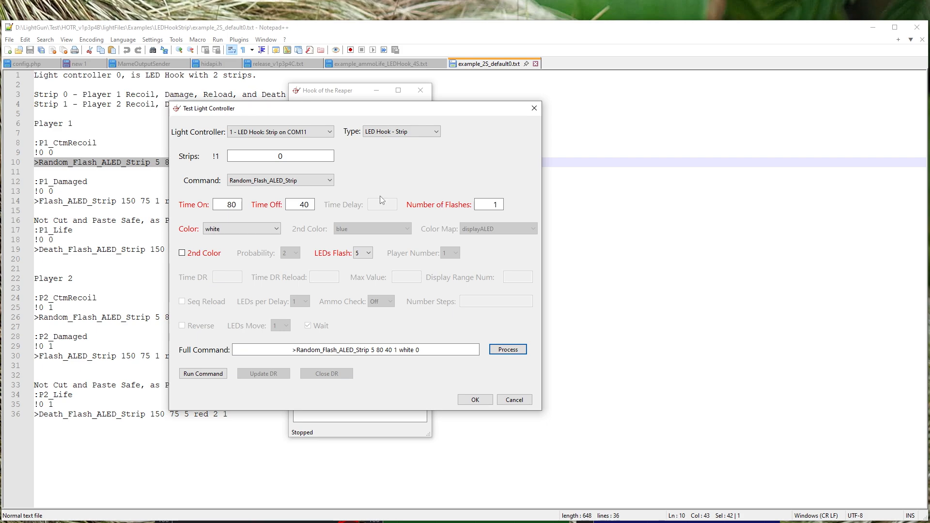
Enable the 2nd color, set it to green, run the random flash command and select the generated full command.
click(181, 253)
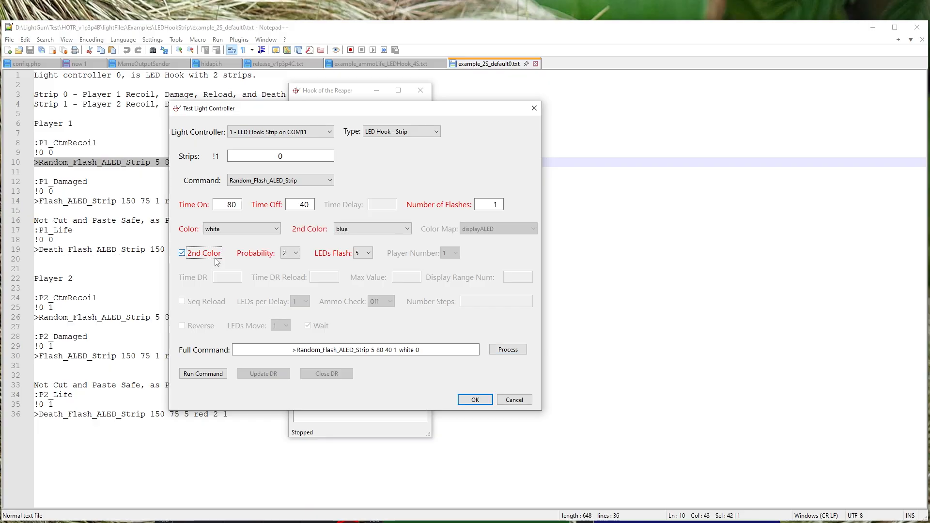
click(182, 253)
click(182, 253)
click(291, 256)
click(290, 256)
click(371, 230)
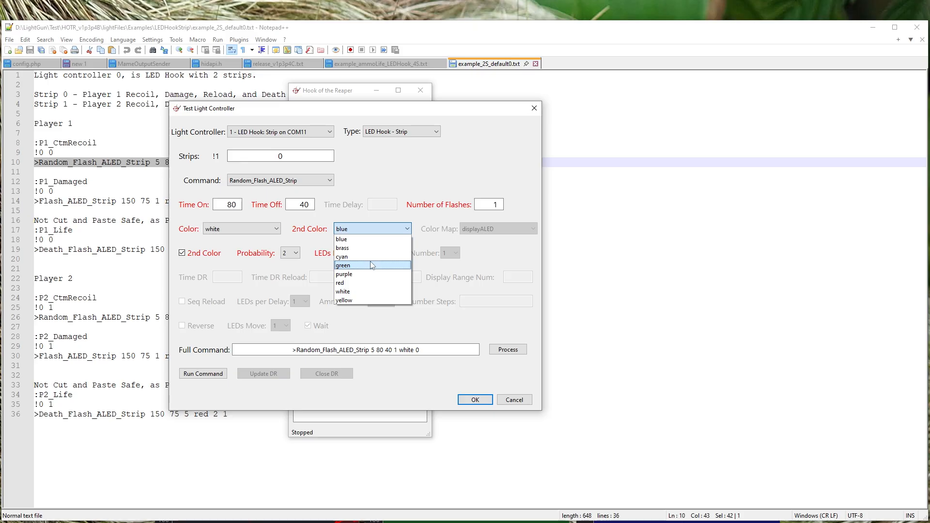
click(372, 265)
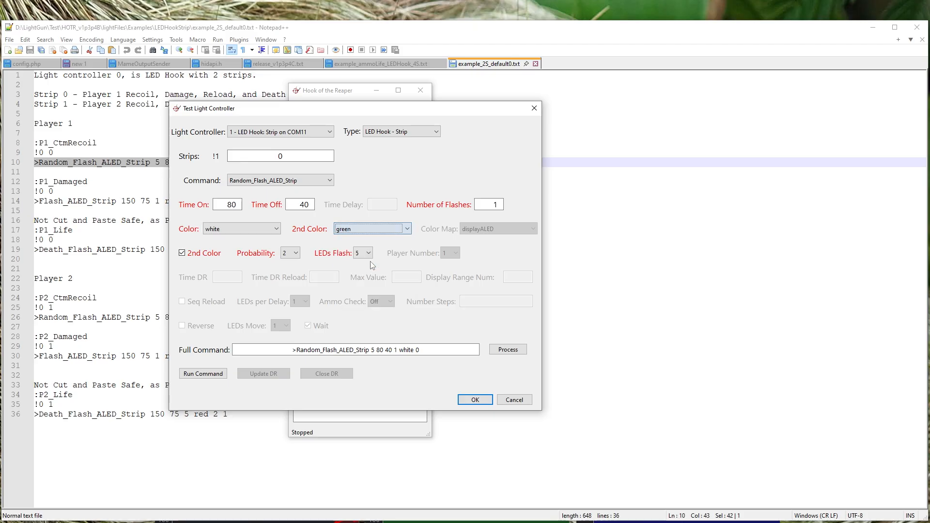
click(197, 375)
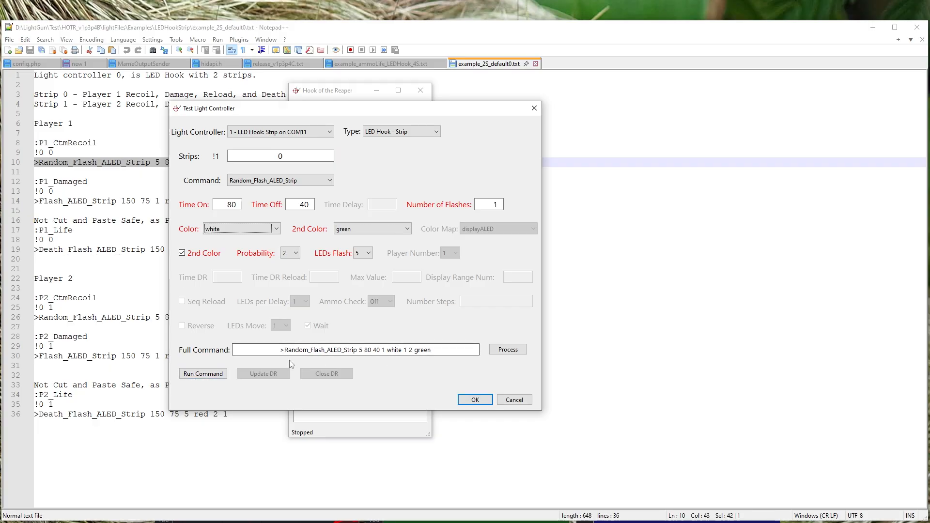
drag(282, 349, 431, 348)
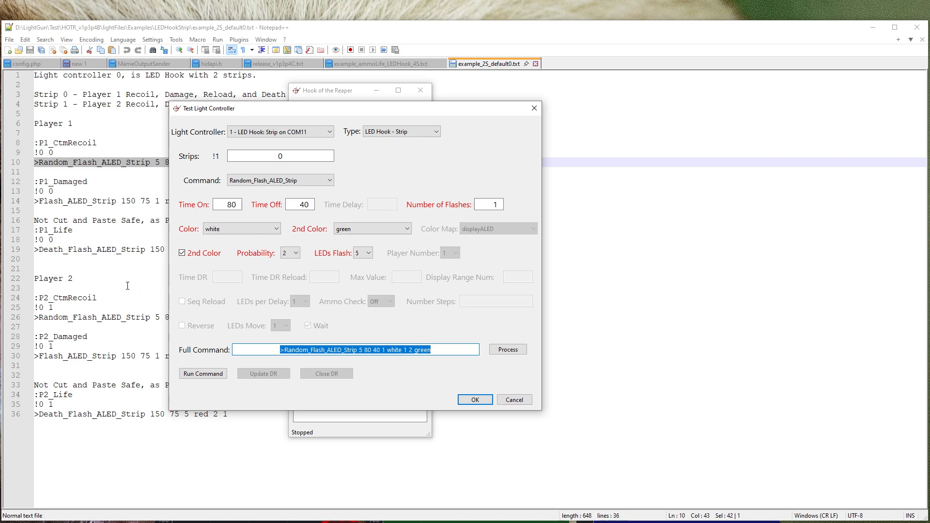
Copy the Player 1 Flash_ALED_Strip 150 75 1 red 1 command from the example file and replace the full command with it.
click(106, 268)
drag(35, 201, 192, 200)
key(ctrl+c)
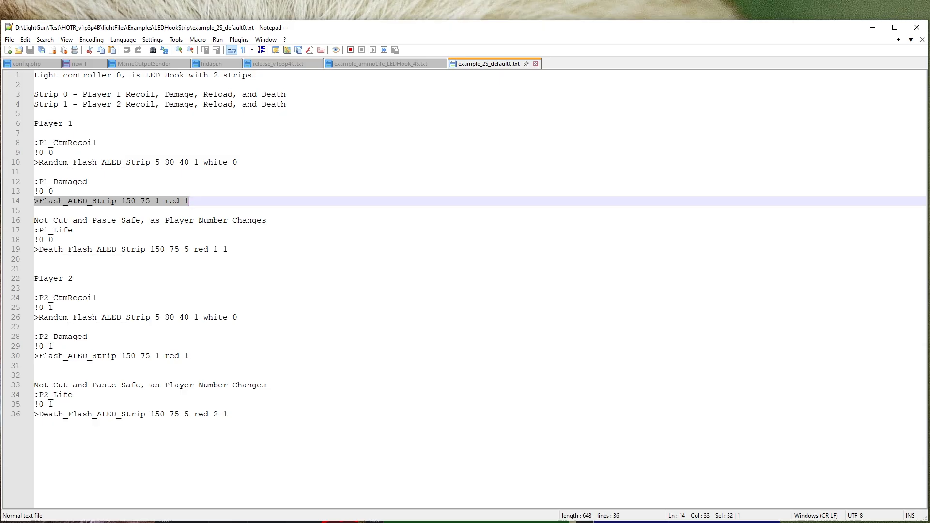
key(alt+Tab)
click(283, 352)
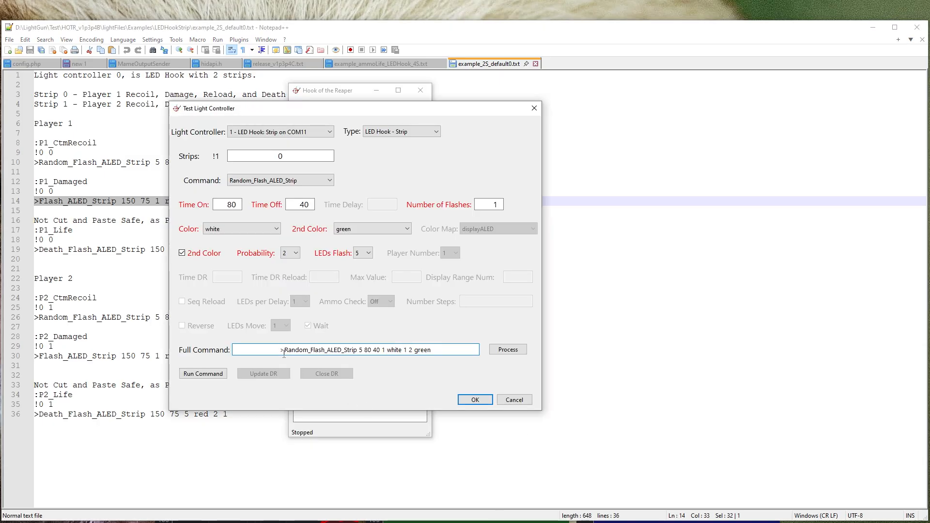
drag(277, 353, 454, 348)
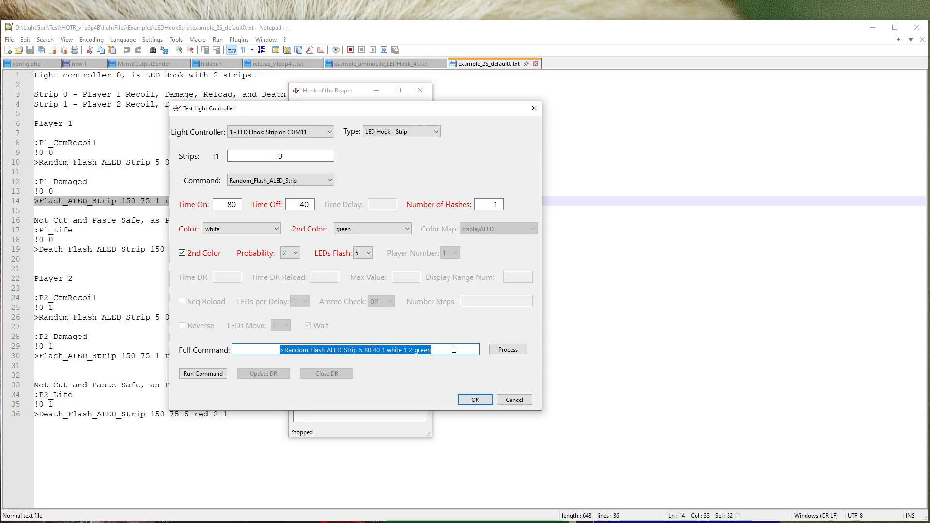
key(ctrl+v)
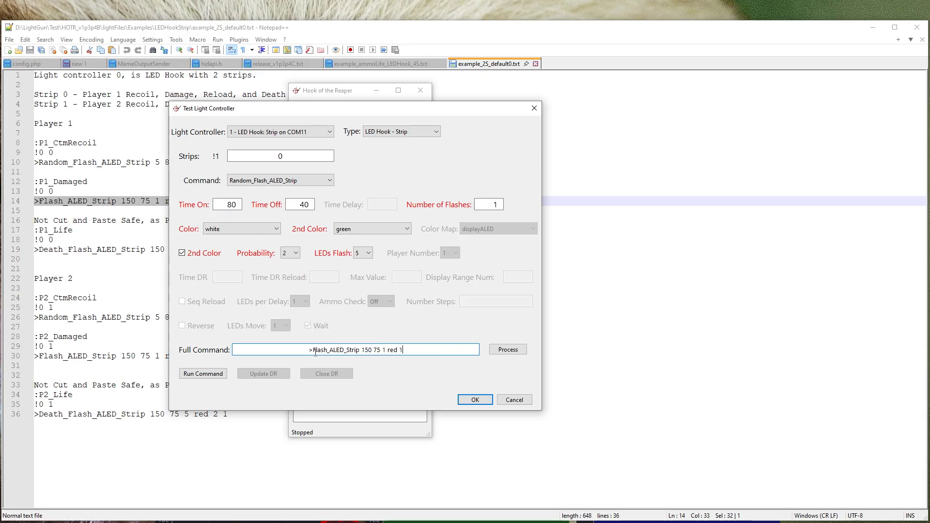
Remove the leading > from the pasted Flash_ALED_Strip command and process it.
key(Home)
key(Delete)
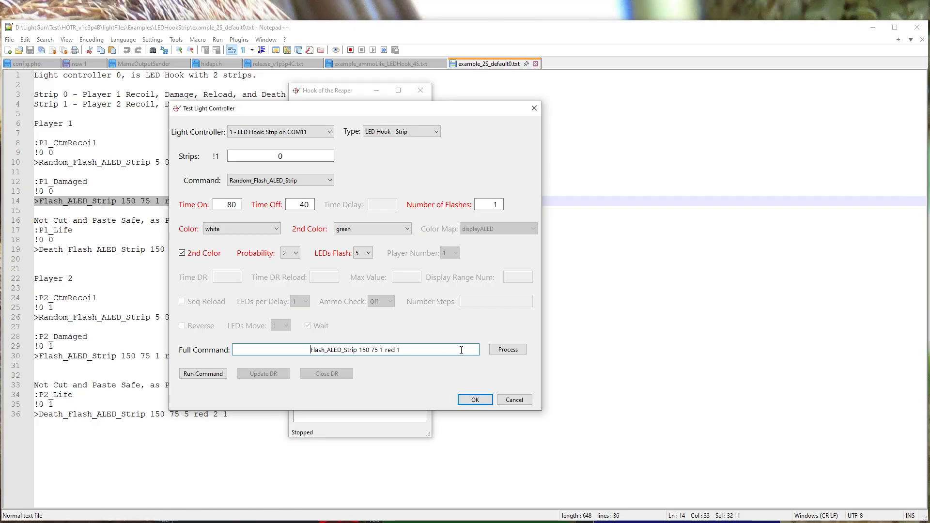
click(508, 350)
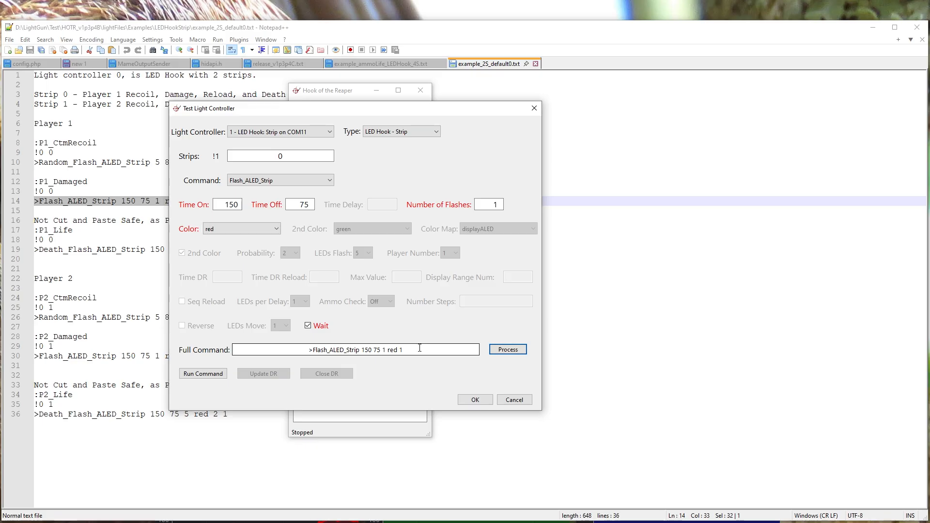
Try to process the Flash_ALED_Strip full command with its time on value changed to 11000.
click(371, 349)
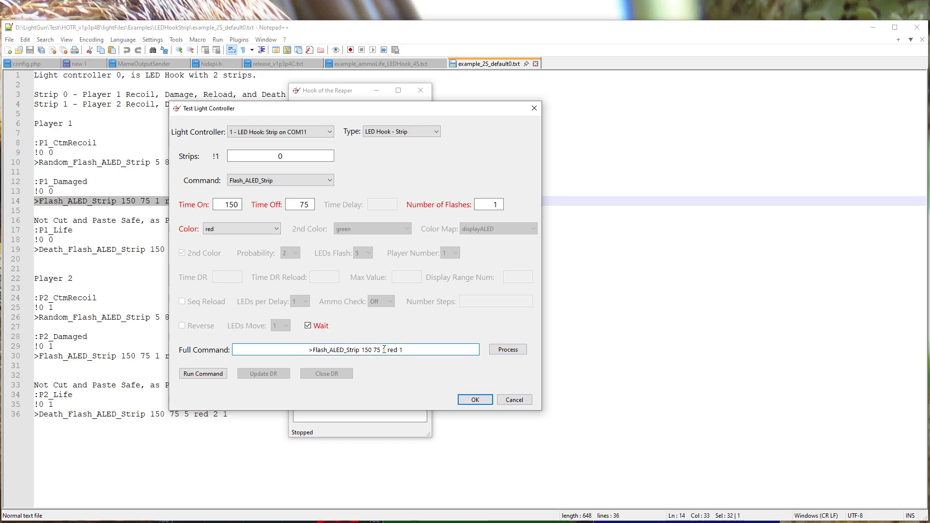
key(BackSpace)
key(BackSpace)
key(BackSpace)
text(11000)
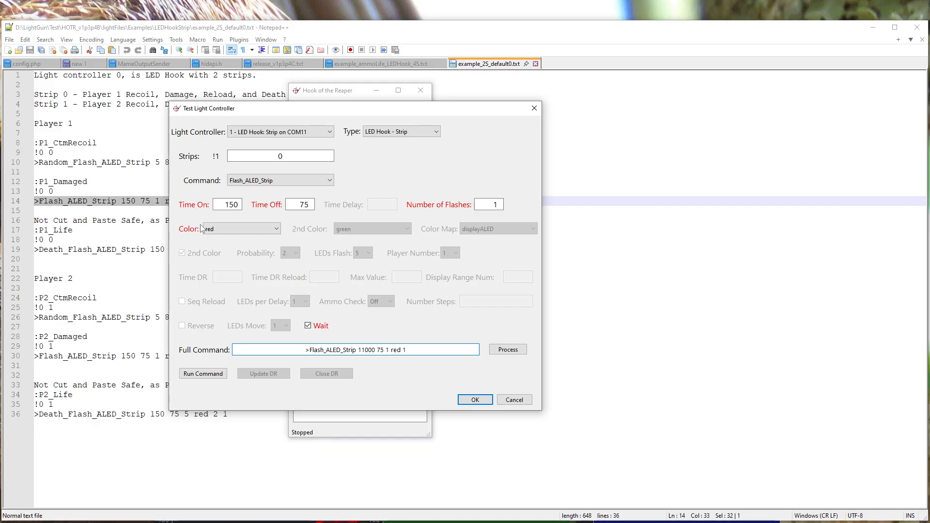
click(507, 350)
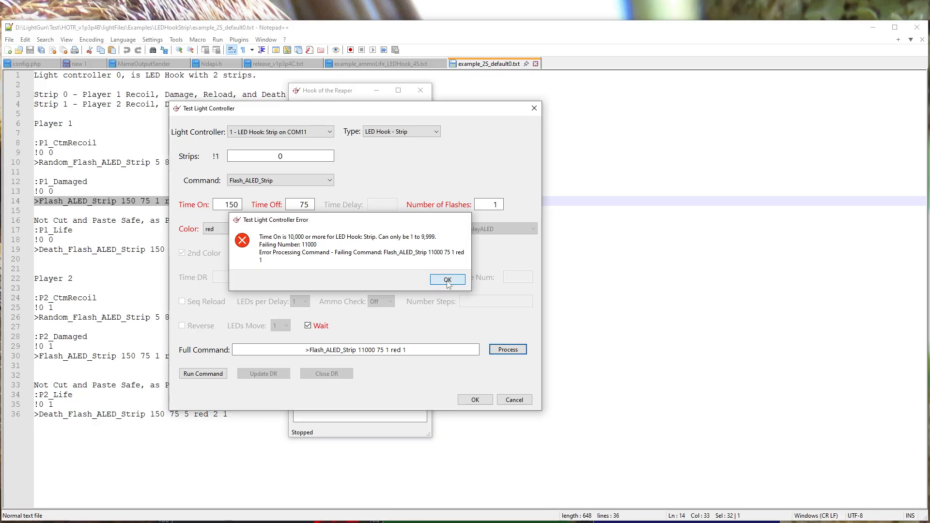
click(447, 280)
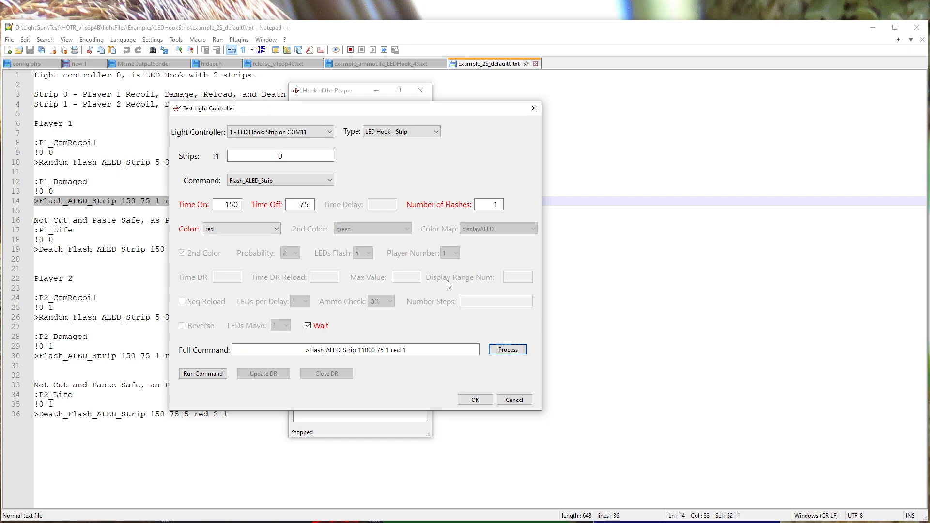
Try to process the Flash_ALED_Strip full command with its time on argument deleted.
double_click(376, 348)
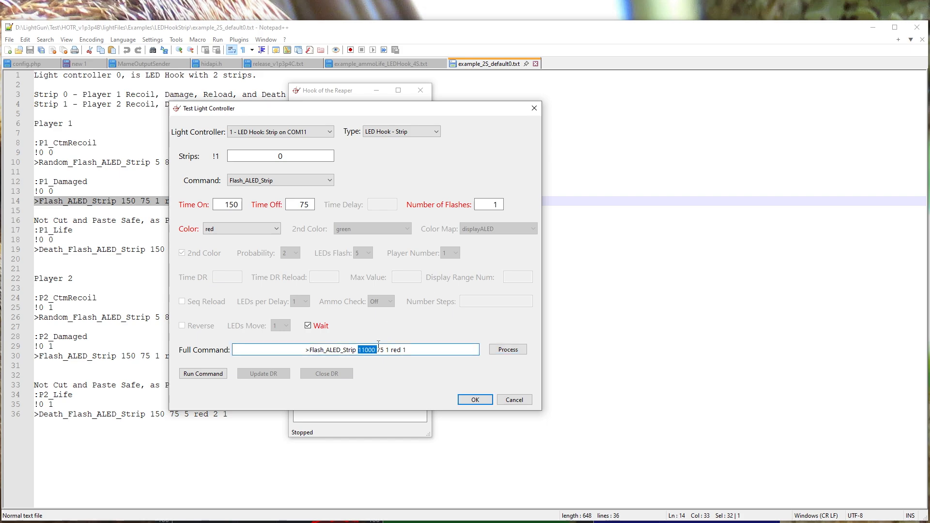
key(BackSpace)
click(515, 350)
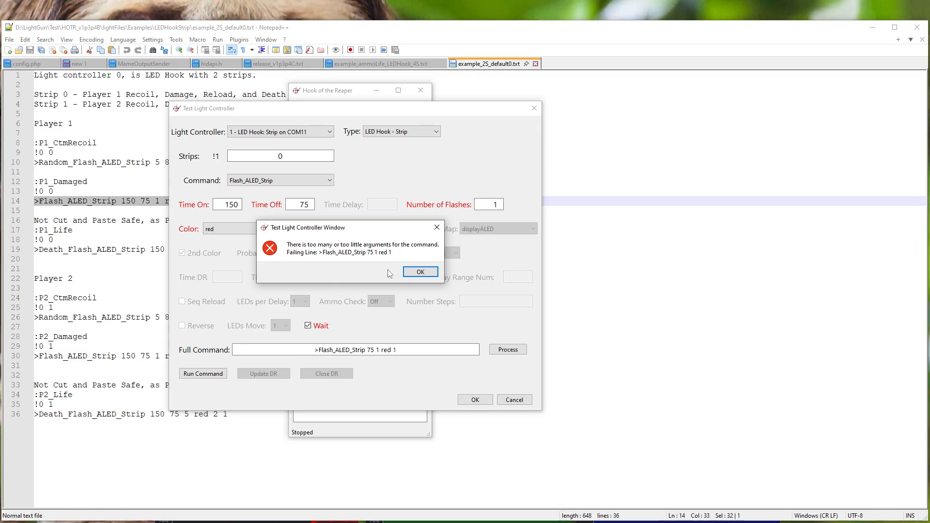
click(417, 276)
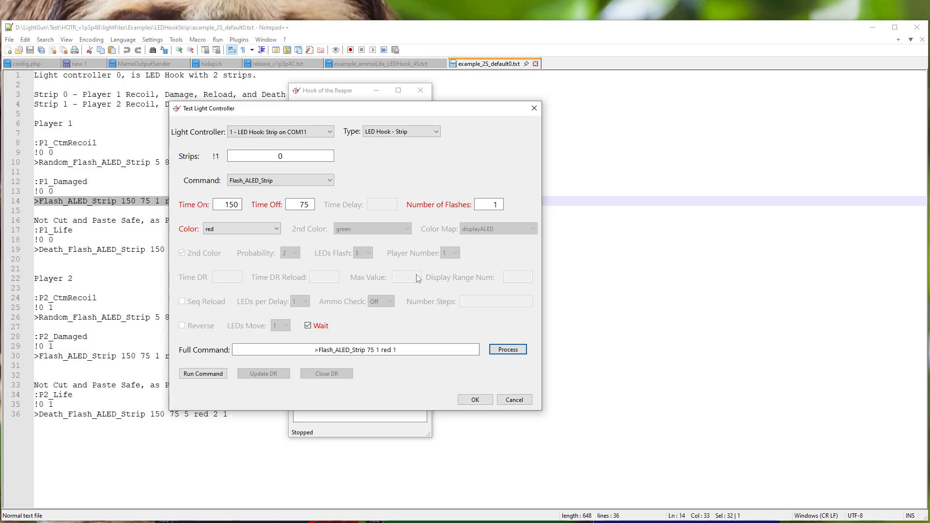
Switch the controller type to Ultimarc Devices and copy the Player 1 Death_Flash_ALED_Strip 150 75 5 red 1 1 command from the example file.
click(383, 132)
click(380, 141)
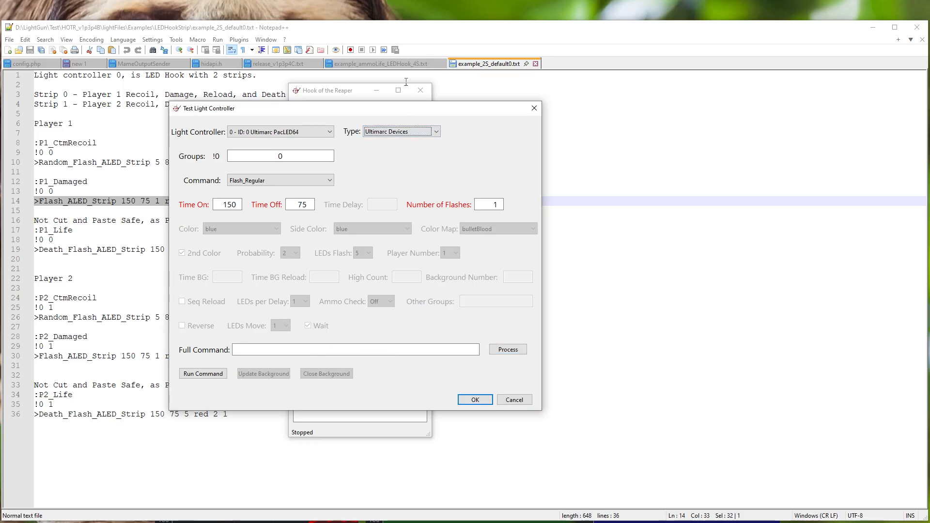
click(442, 63)
drag(34, 249, 231, 245)
key(ctrl+c)
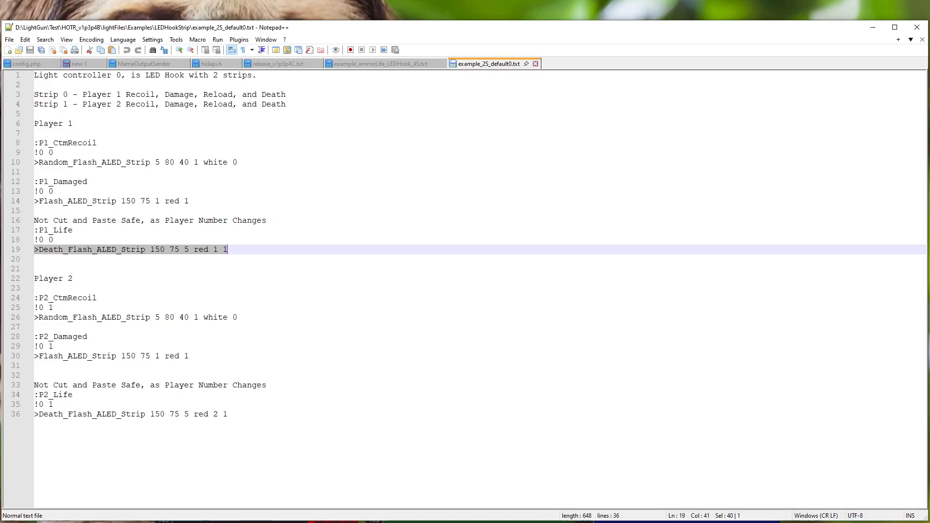
Paste the copied Death_Flash_ALED_Strip line as the full command in the Test Light Controller window and process it.
key(alt+Tab)
click(329, 354)
key(ctrl+v)
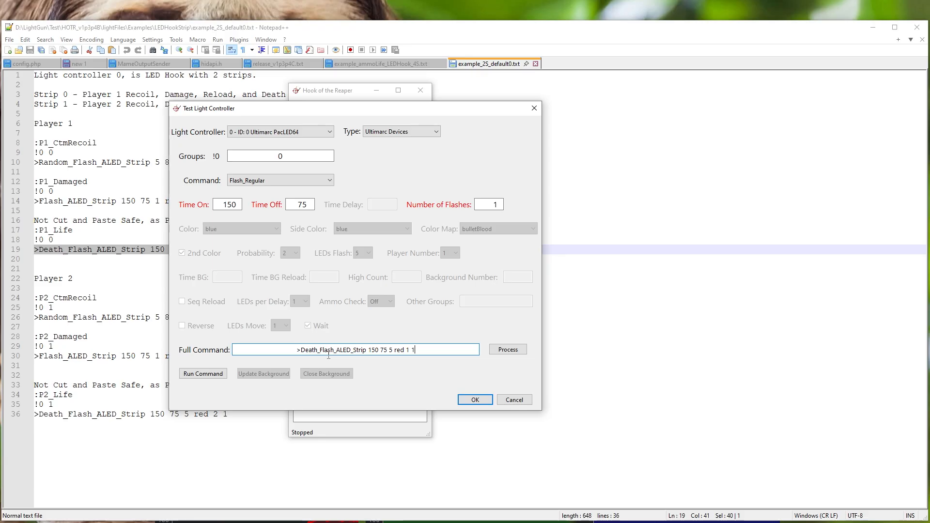
click(503, 350)
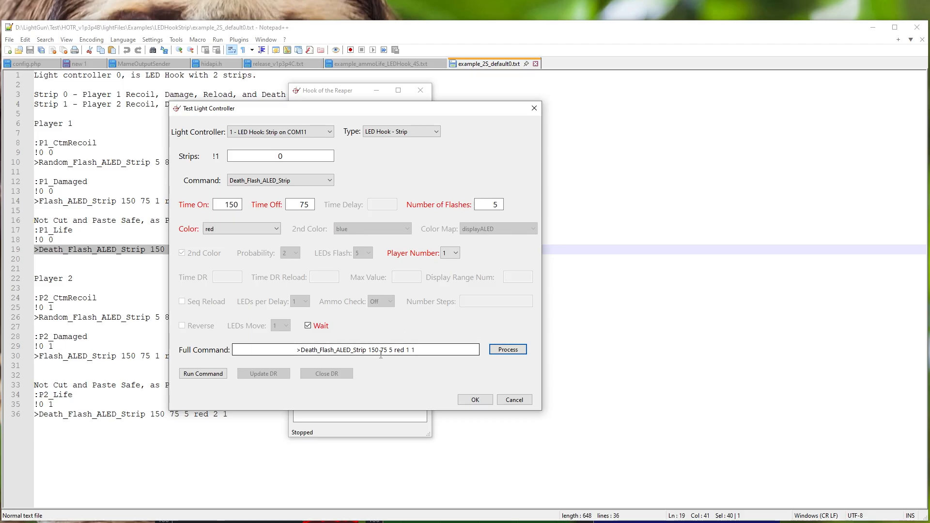
Set the number of flashes to 3 and run the Death_Flash_ALED_Strip command.
click(498, 207)
key(BackSpace)
text(3)
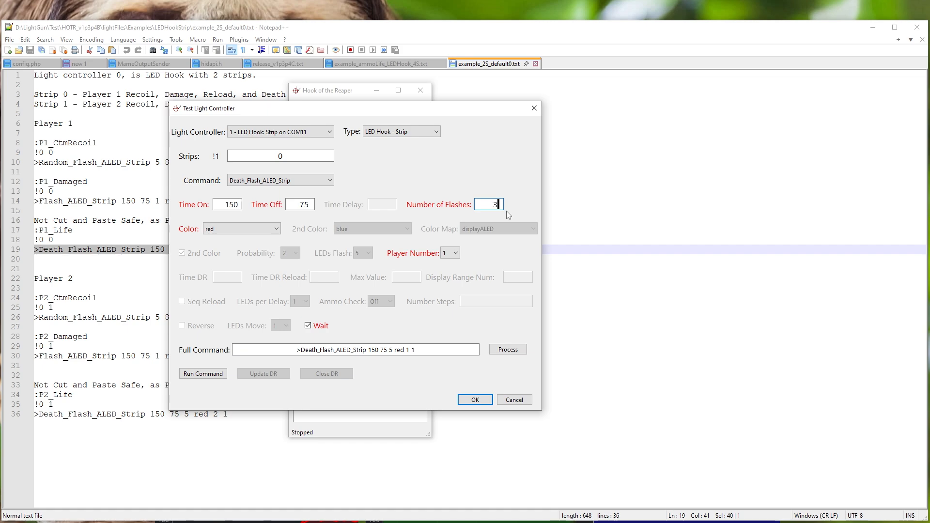
click(213, 373)
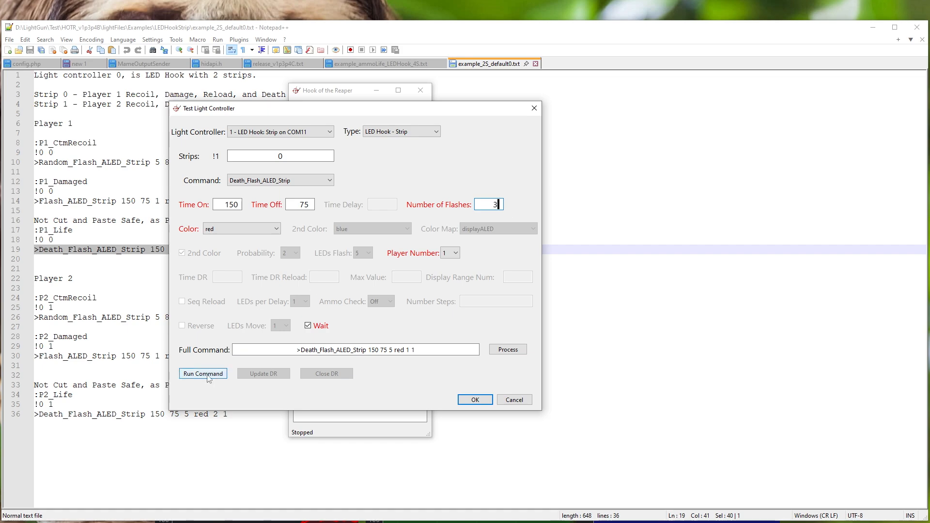
Select the whole generated Death_Flash_ALED_Strip full command to show the text for copying, and clear the selection.
click(390, 350)
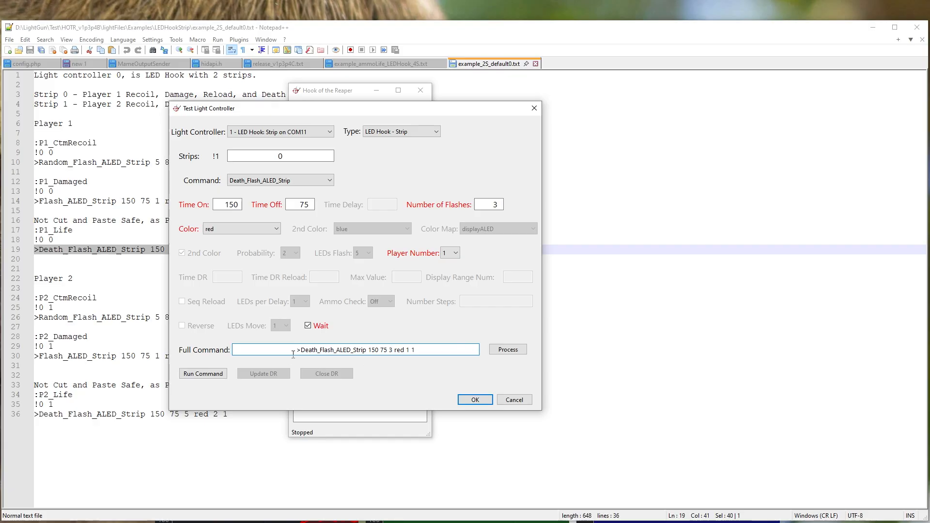
drag(300, 350, 443, 343)
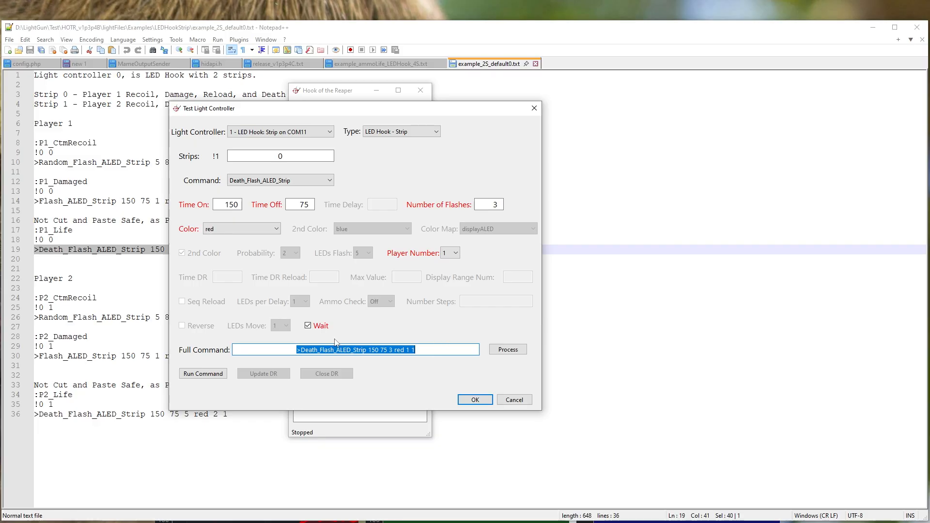
click(276, 355)
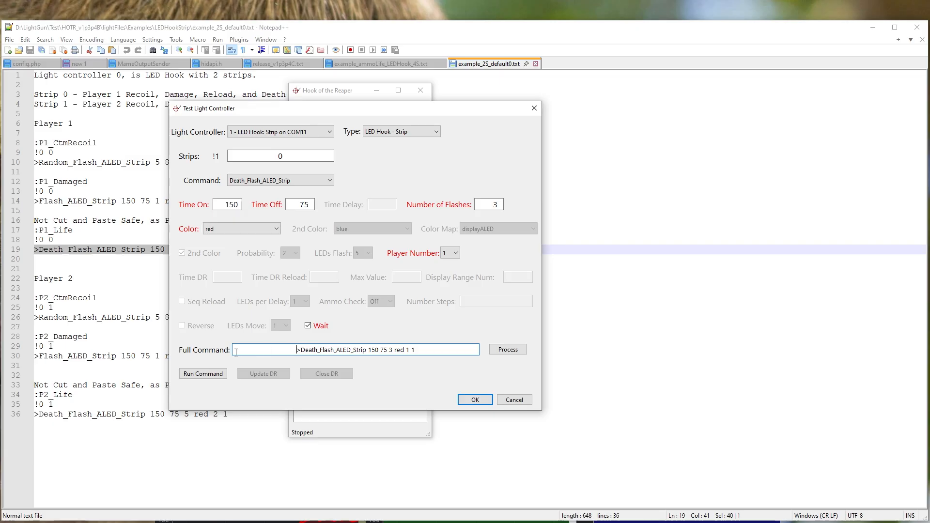
drag(237, 350, 419, 353)
click(239, 350)
click(258, 352)
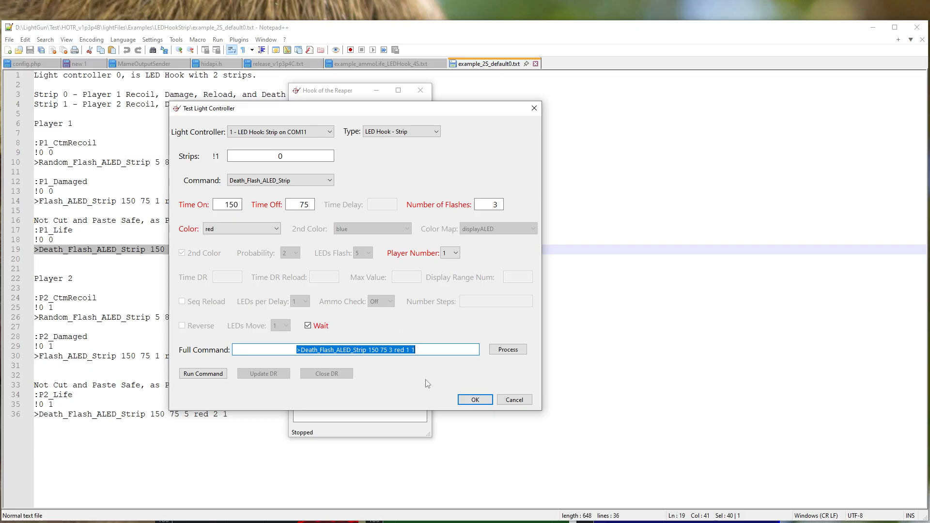
click(440, 354)
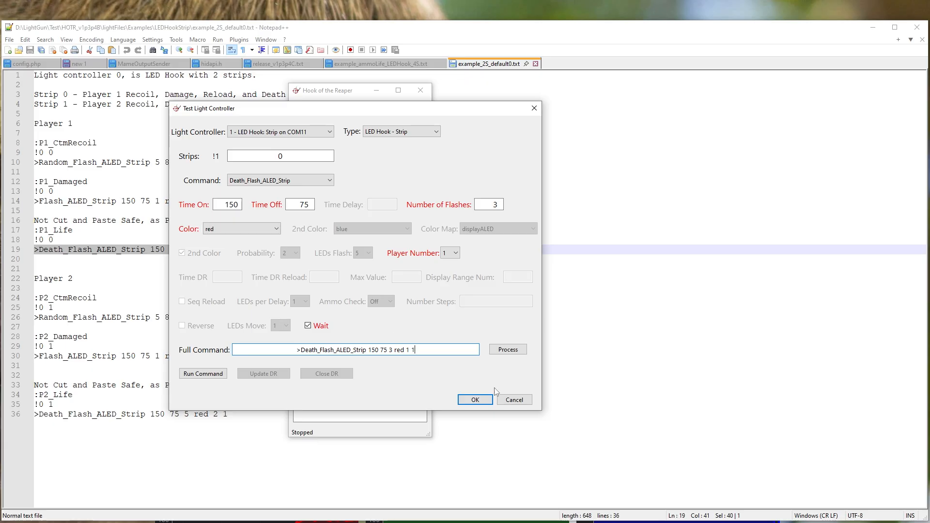
Cancel the Test Light Controller window and switch to the release_v1p3p4C.txt notes in Notepad++.
click(515, 403)
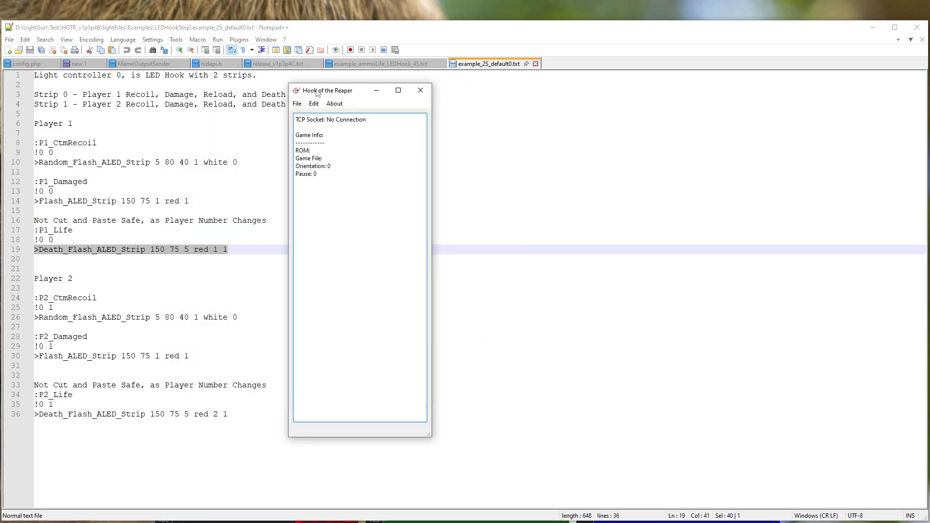
click(293, 67)
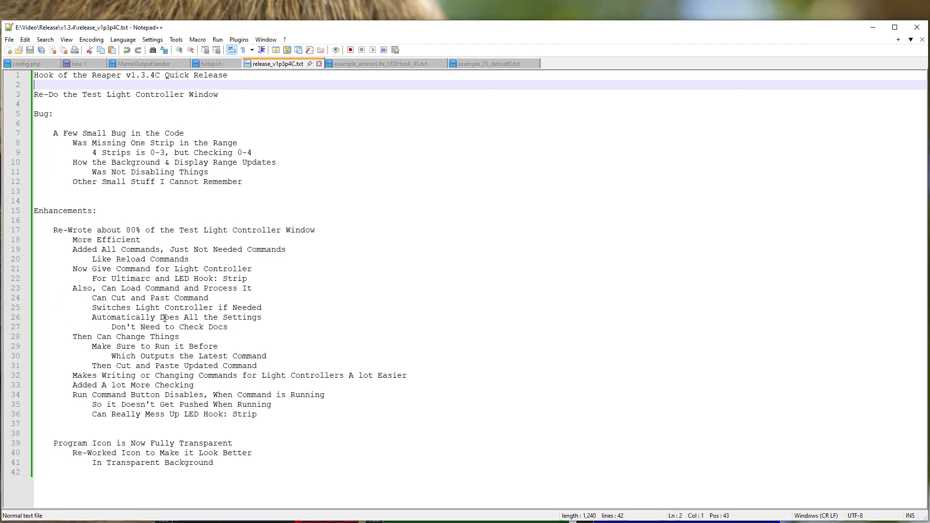